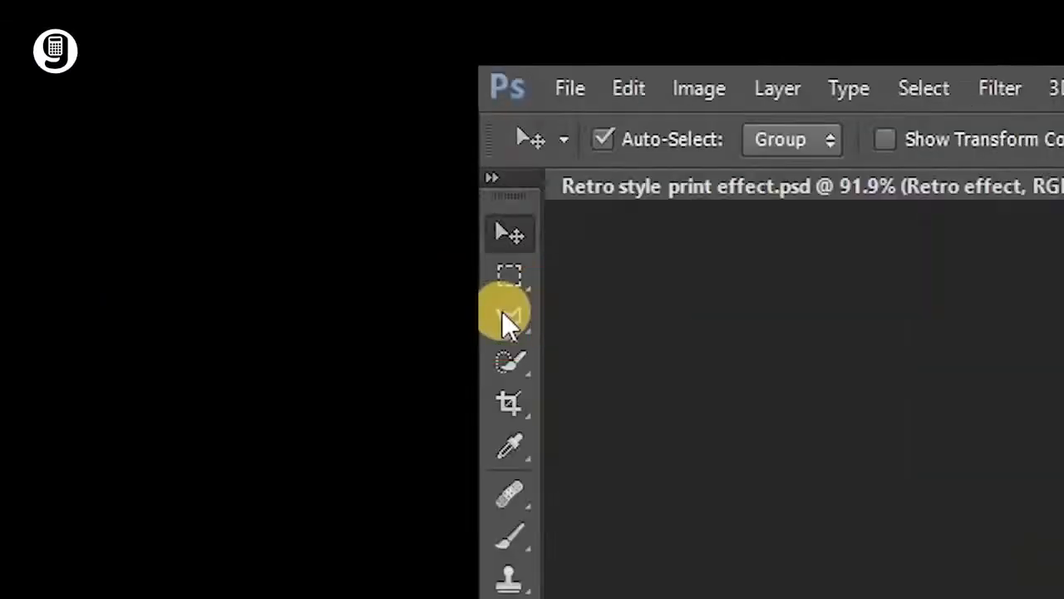
Outline the woman, including her hair, shirt and raised hand, as a closed selection with the Polygonal Lasso tool
left_click(502, 312, "alt")
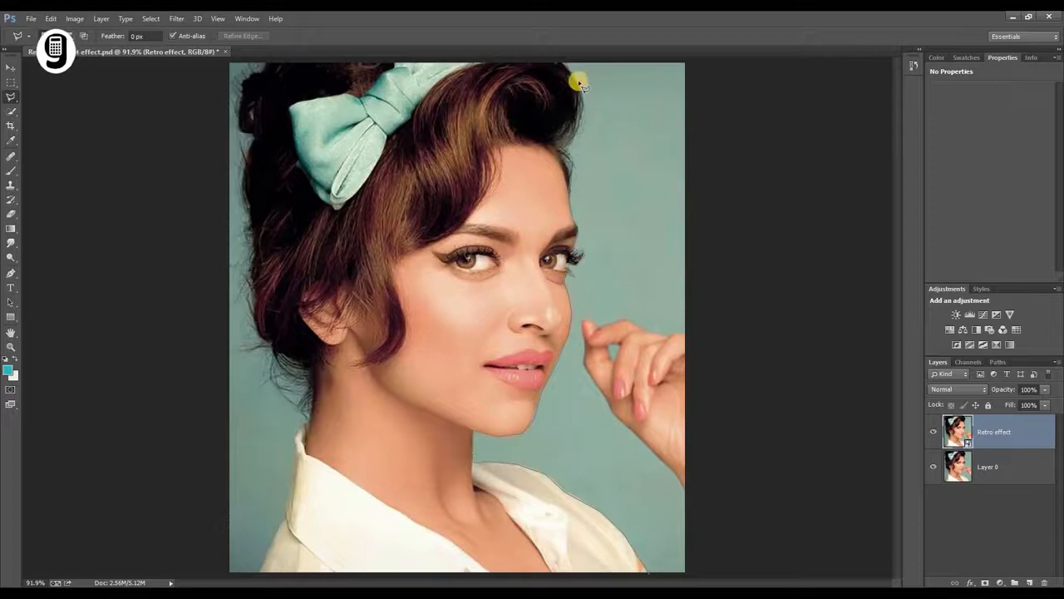
mouse_move(343, 65)
left_mouse_down()
mouse_move(266, 59)
mouse_move(238, 102)
mouse_move(254, 328)
mouse_move(316, 381)
mouse_move(296, 441)
left_mouse_up()
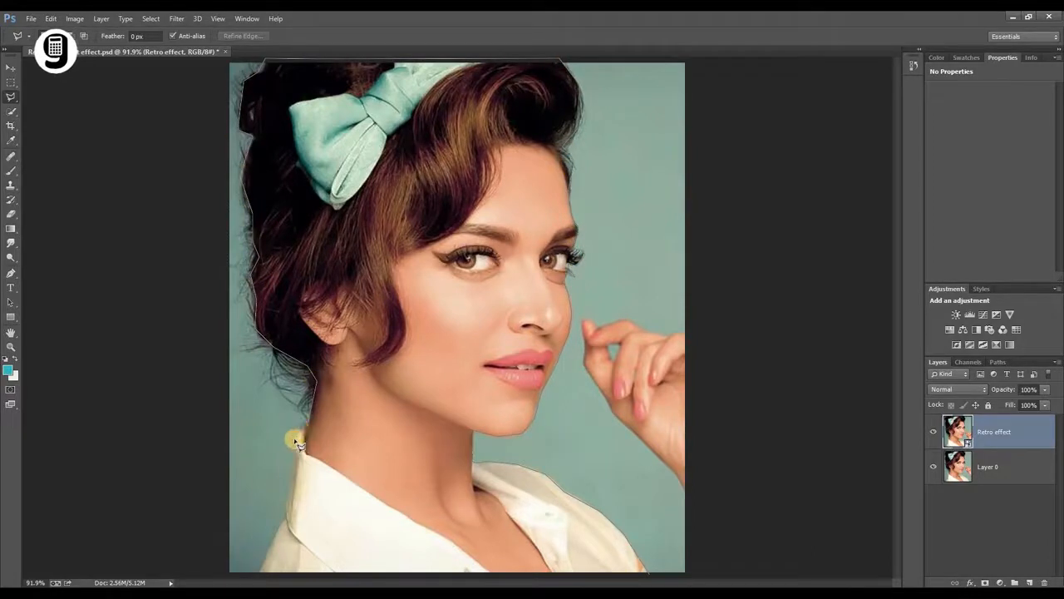
mouse_move(266, 515)
left_mouse_down()
mouse_move(257, 580)
mouse_move(698, 577)
mouse_move(678, 341)
left_mouse_up()
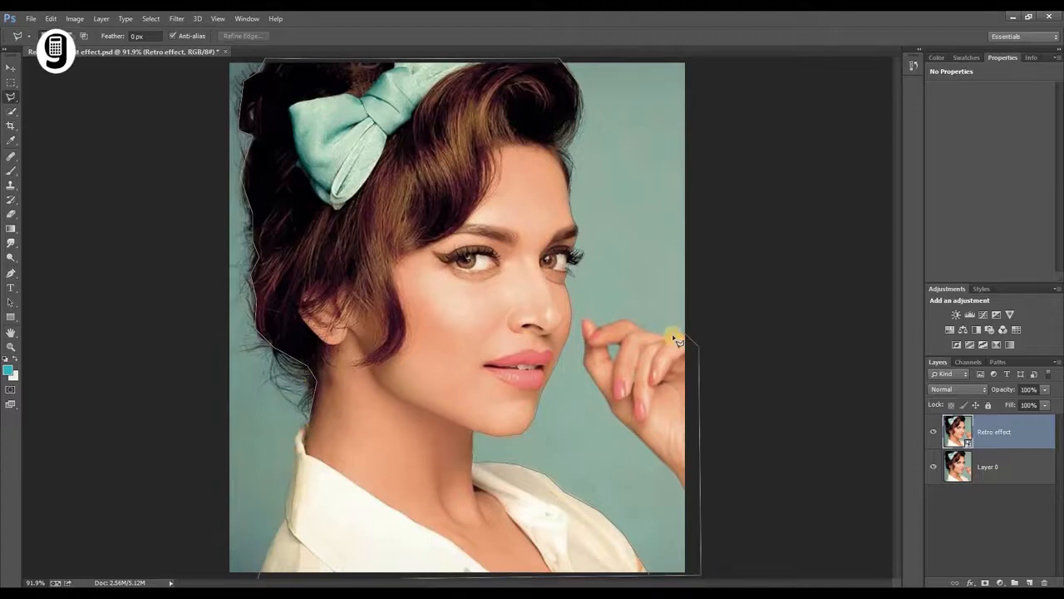
mouse_move(586, 322)
left_mouse_down()
mouse_move(591, 390)
mouse_move(687, 492)
mouse_move(690, 575)
mouse_move(703, 574)
left_mouse_up()
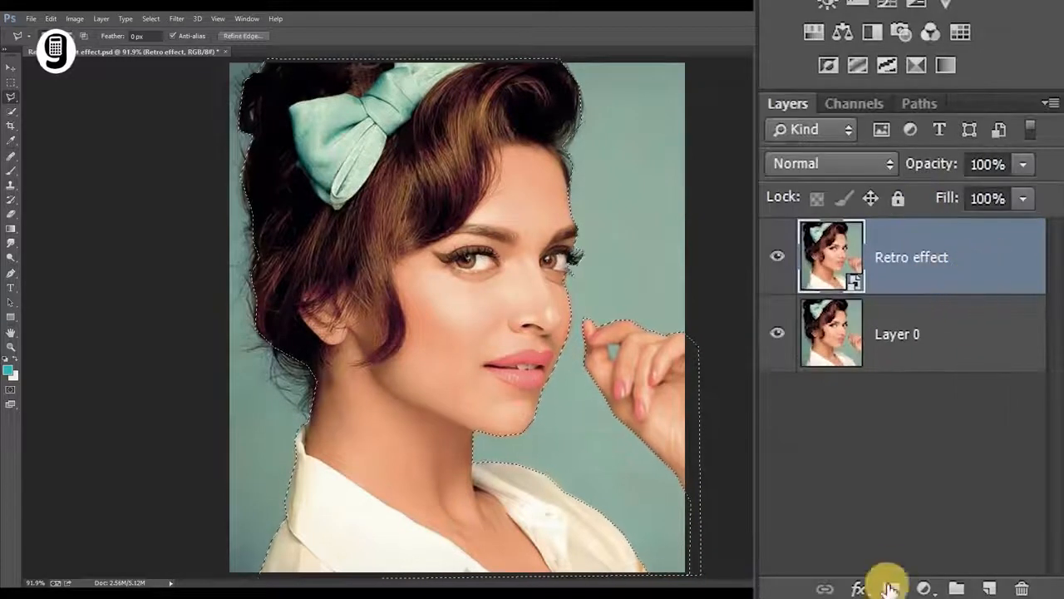
Add a layer mask to the Retro effect layer from the selection and hide Layer 0
left_click(893, 590)
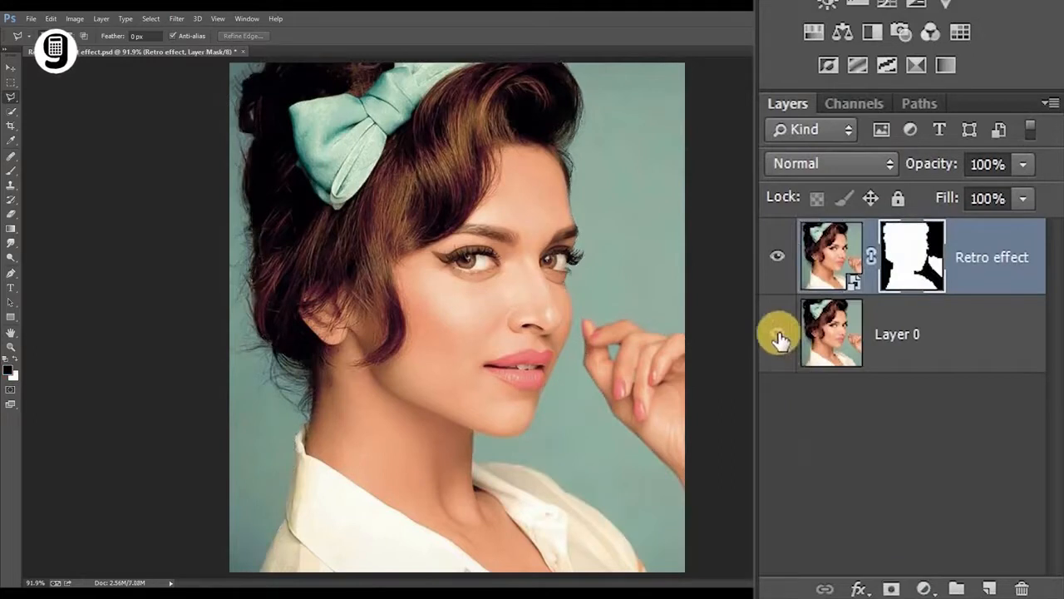
left_click(778, 333)
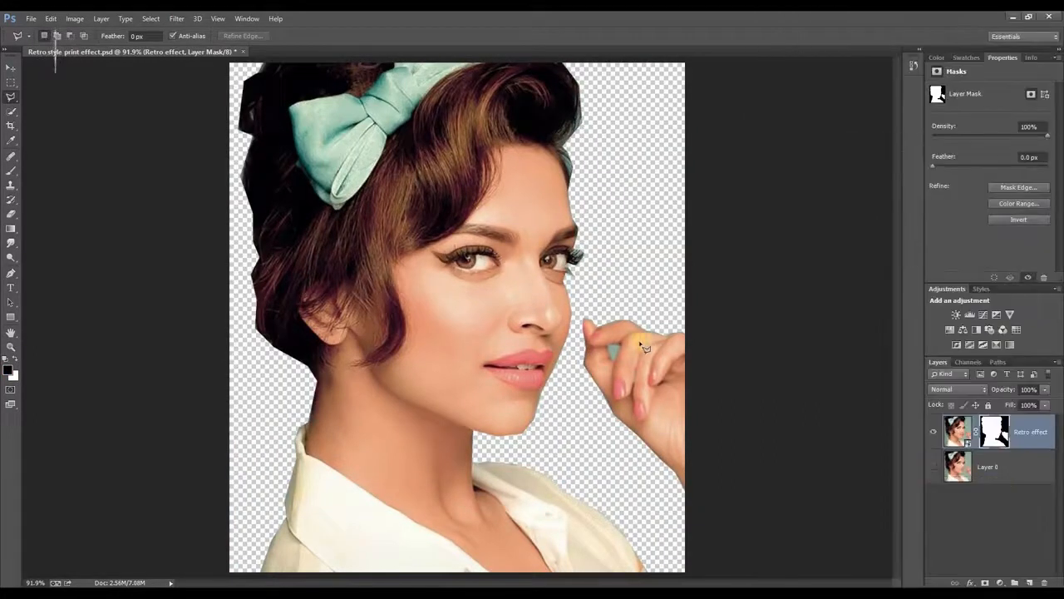
Paint black on the Retro effect mask with a small hard round brush to hide the background patch between the fingers
scroll(626, 356, "up", 5)
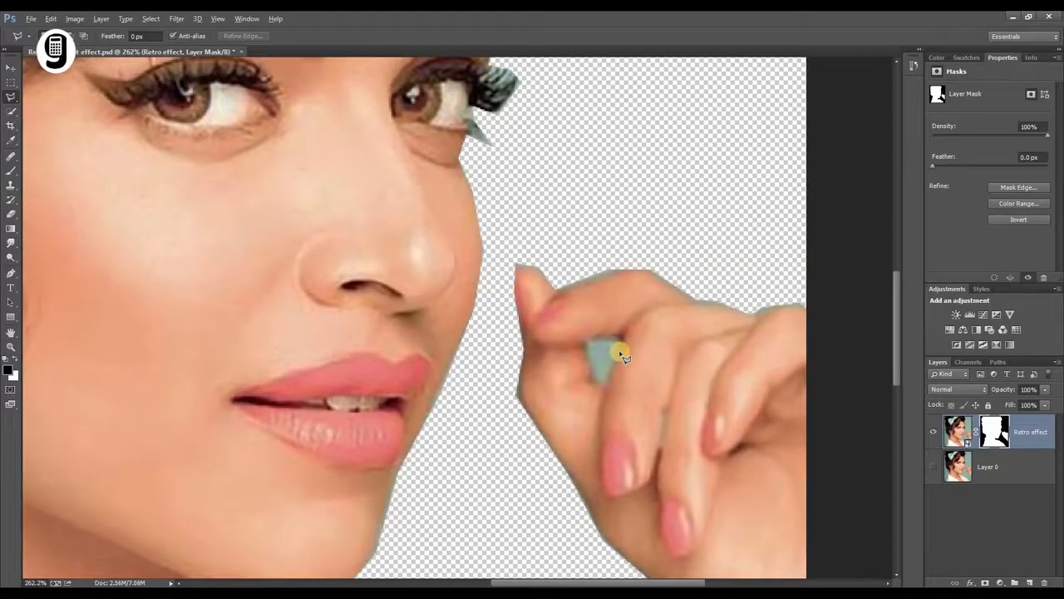
left_click(10, 169)
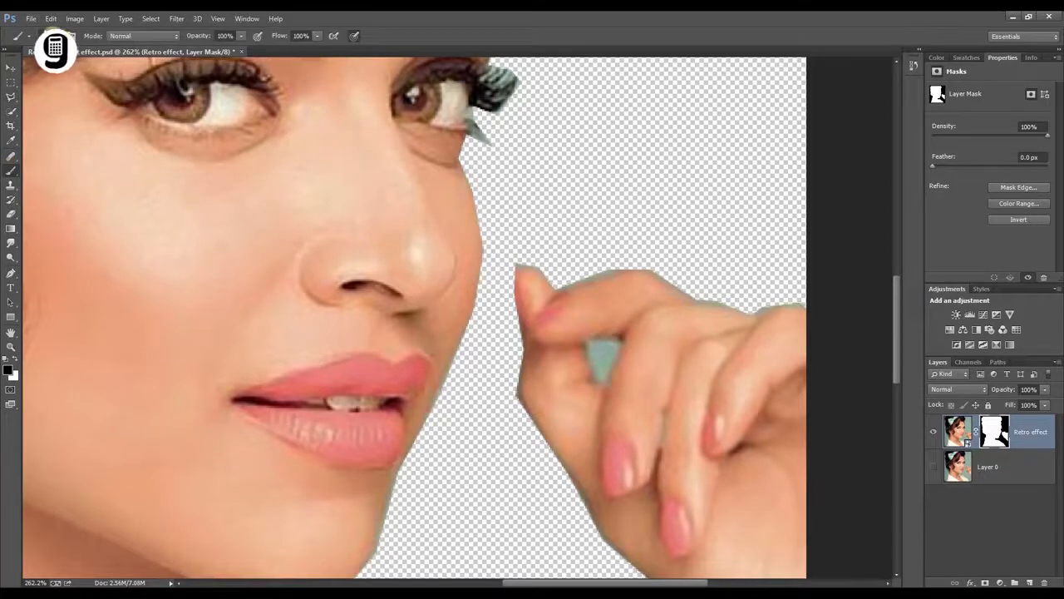
right_click(66, 94)
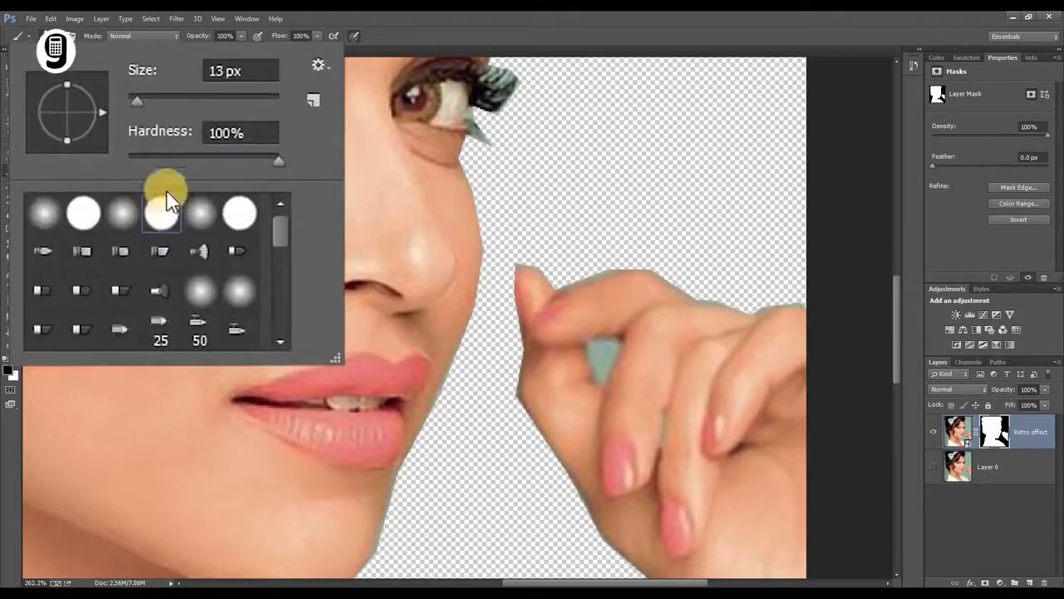
left_click_drag(139, 100, 143, 111)
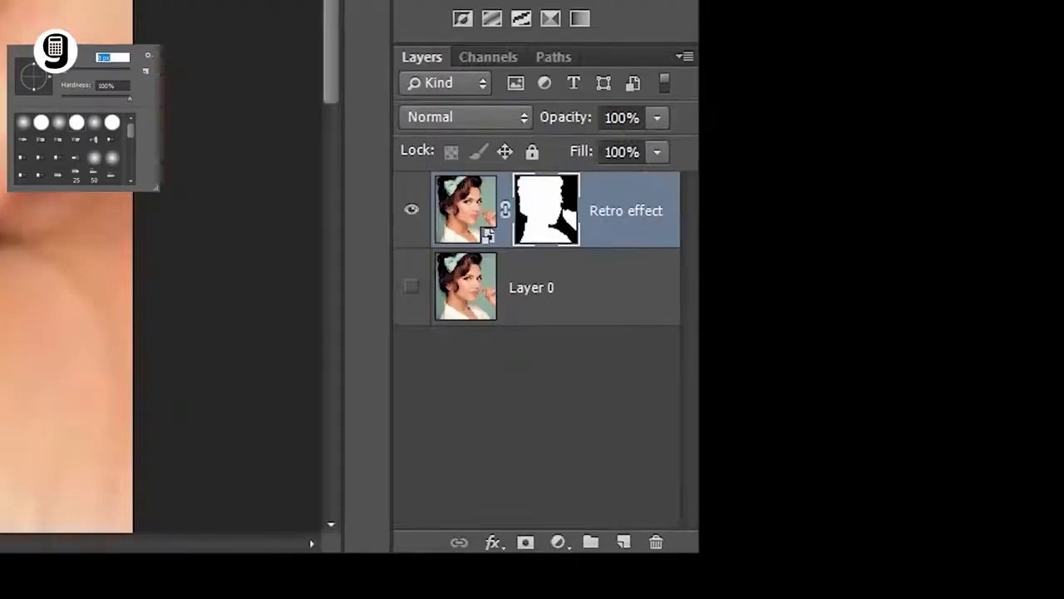
key("Return")
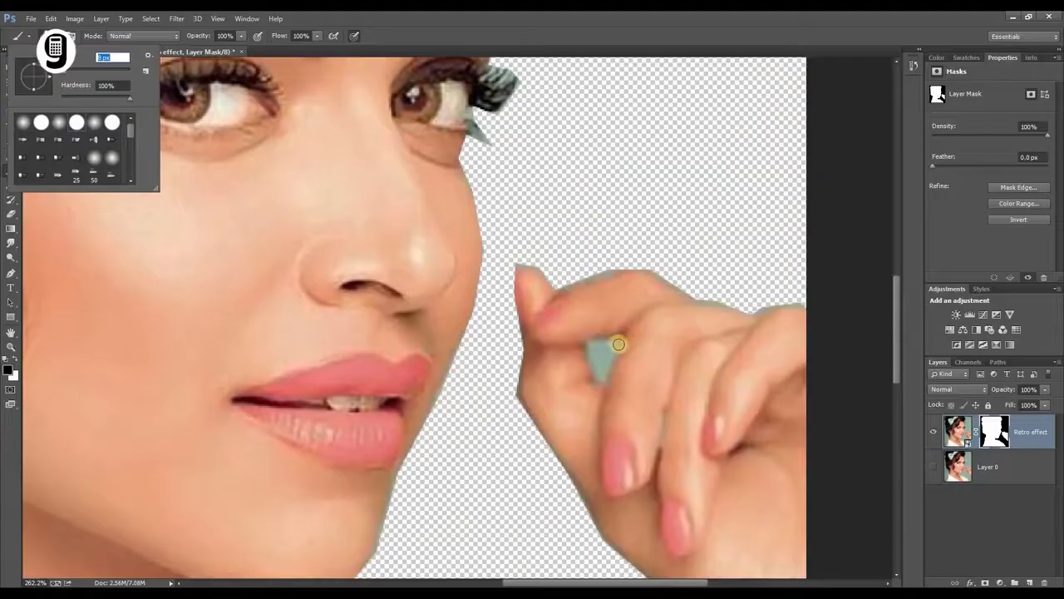
left_click(581, 347)
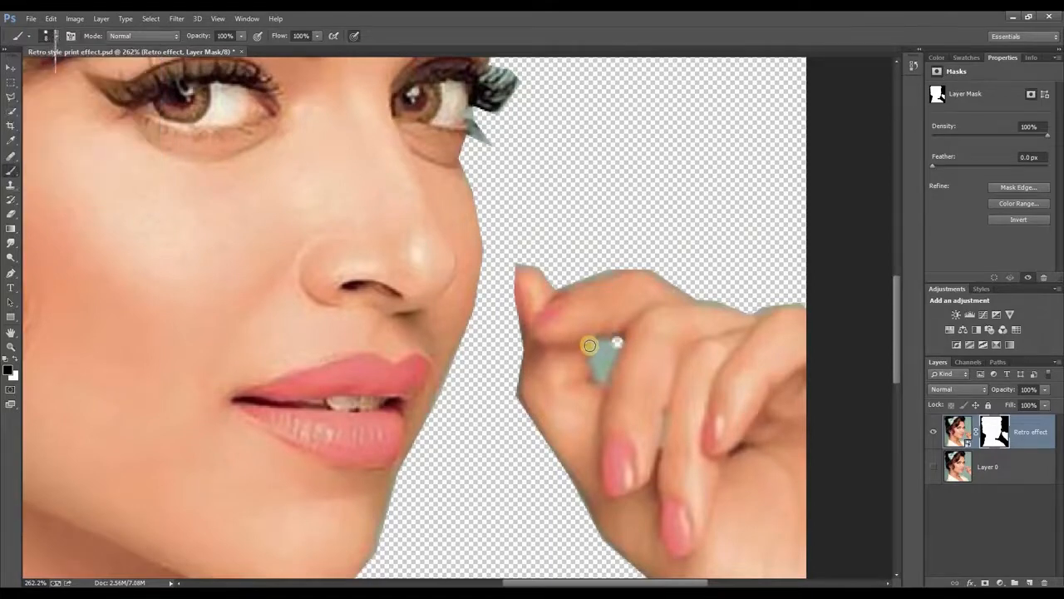
mouse_move(589, 344)
left_mouse_down()
mouse_move(599, 369)
mouse_move(624, 346)
mouse_move(604, 359)
left_mouse_up()
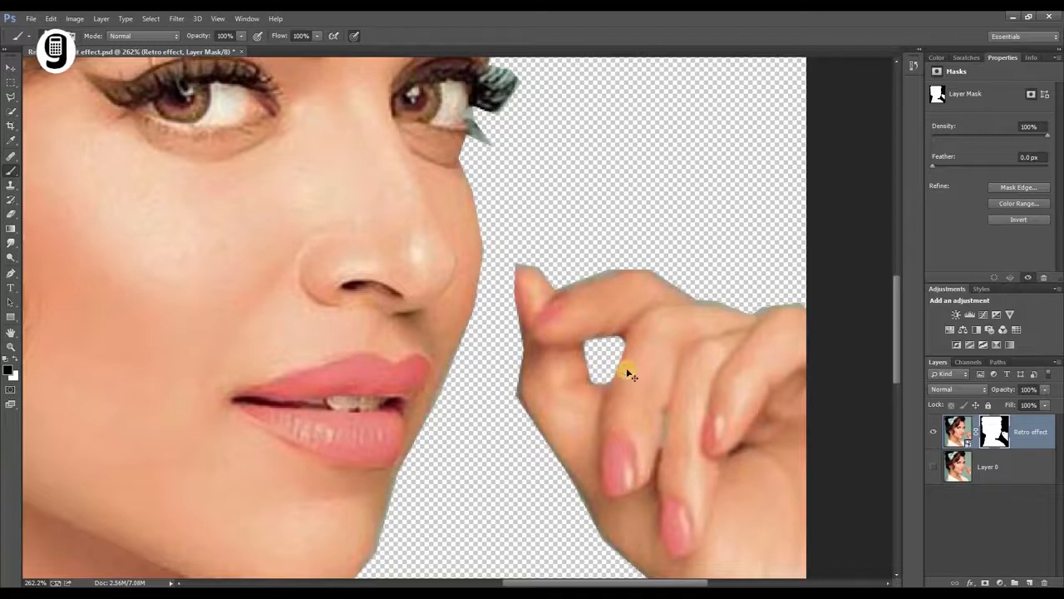
key("ctrl+0")
key("v")
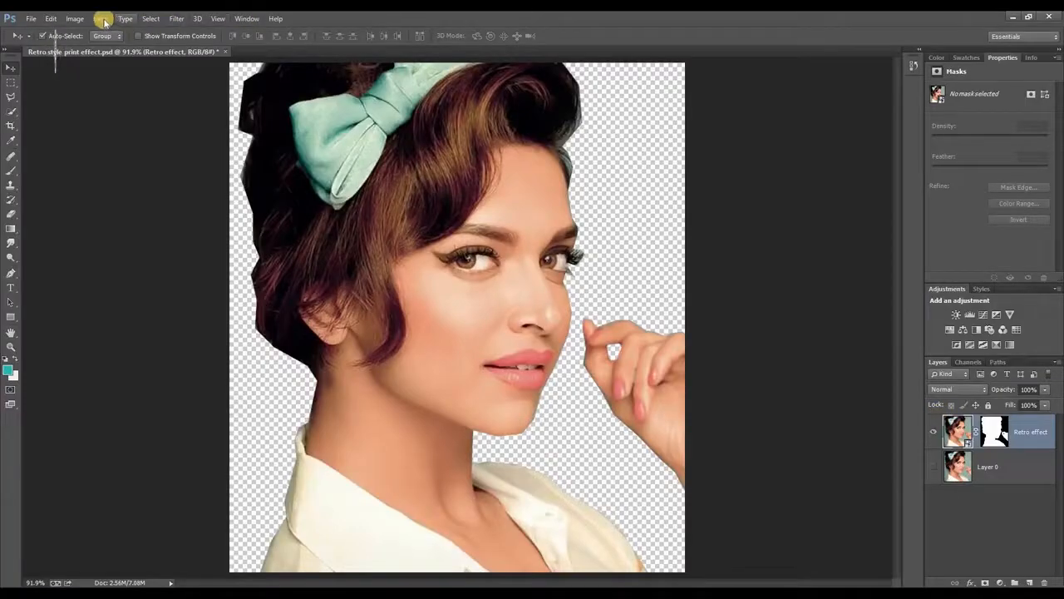
Apply a Shadows/Highlights adjustment to the Retro effect layer with Shadows at 50% and Highlights at 20%
left_click(76, 18)
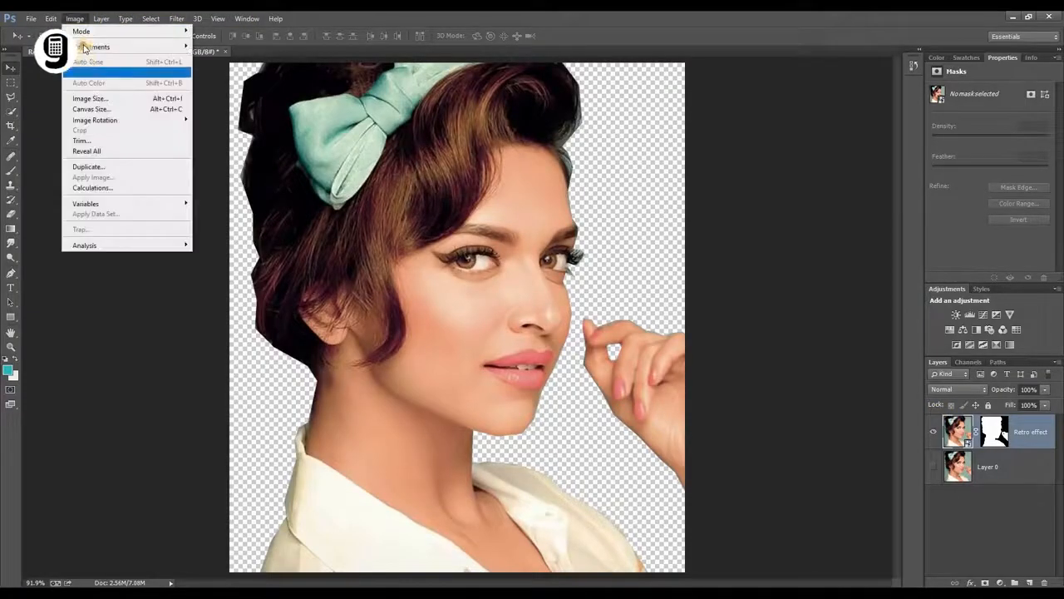
mouse_move(142, 47)
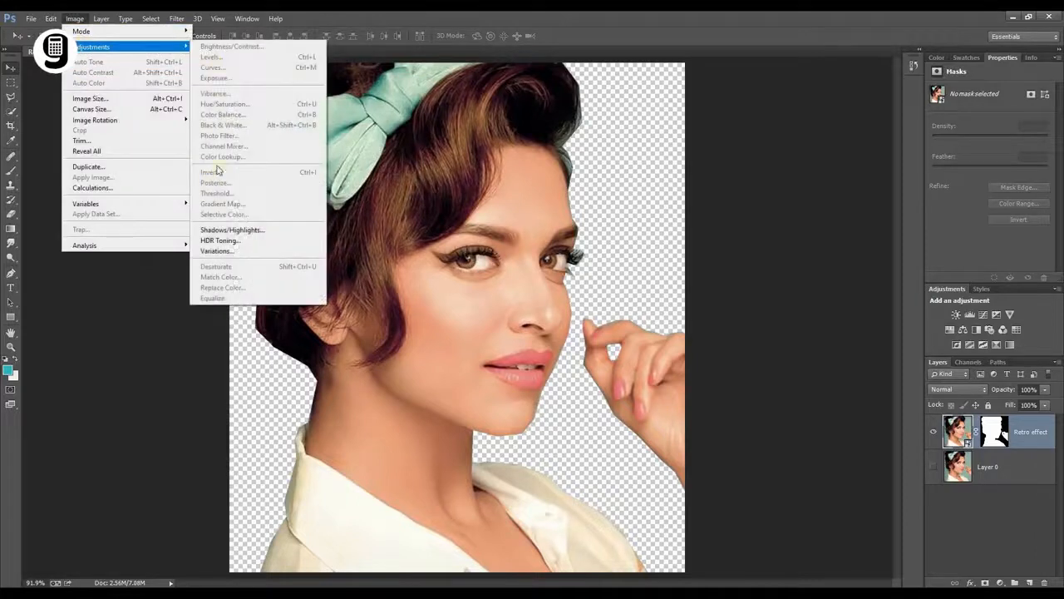
left_click(232, 230)
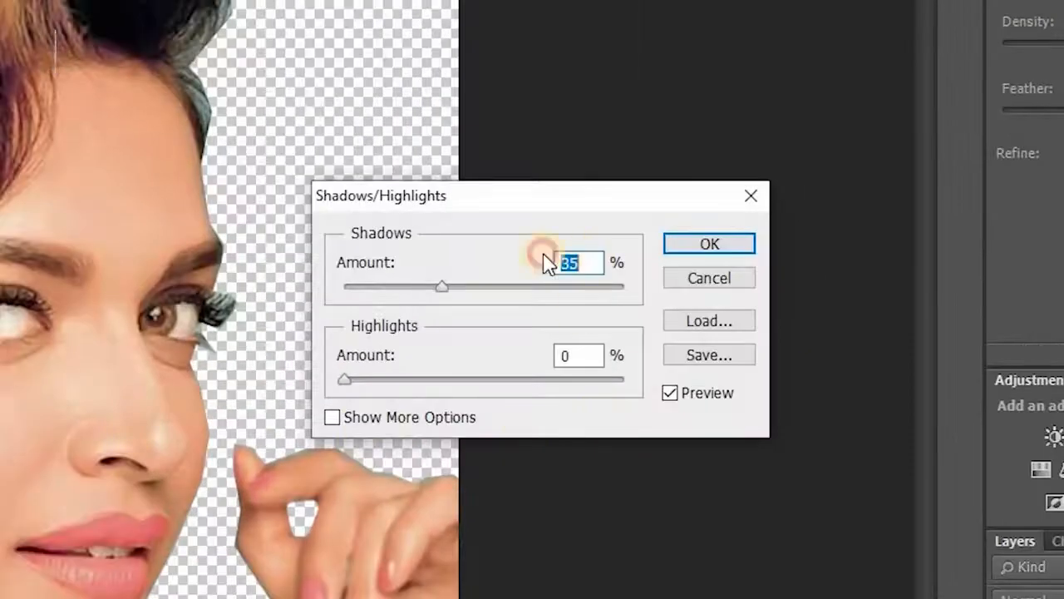
type("50")
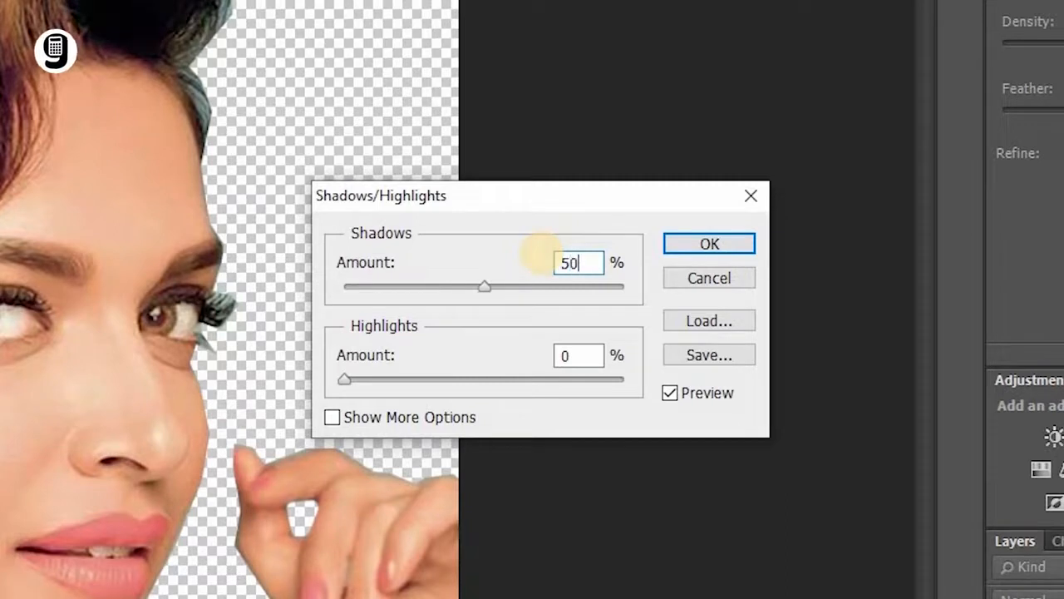
left_click(580, 357)
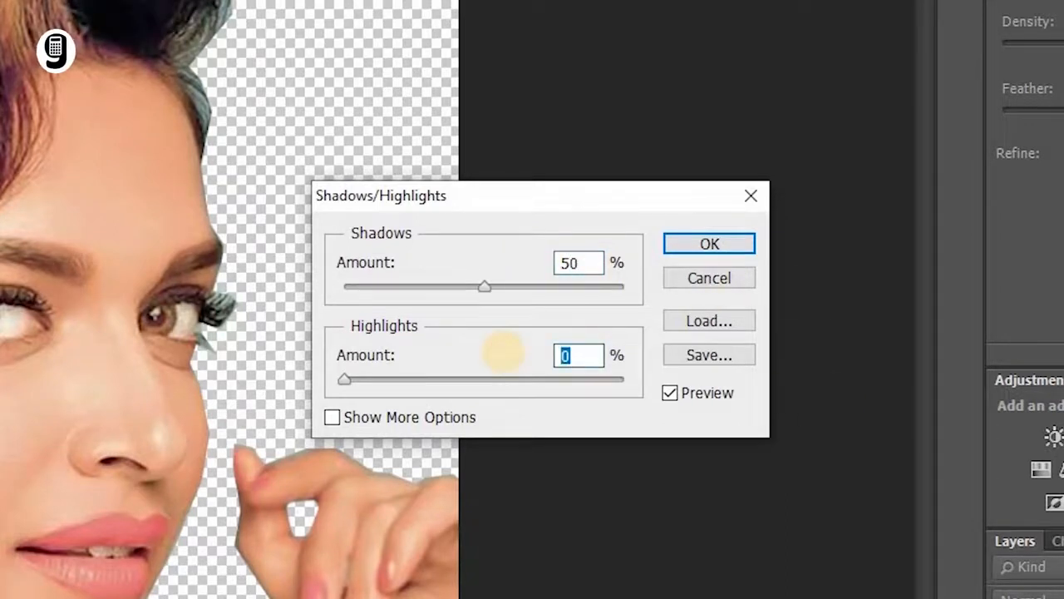
type("20")
left_click(707, 250)
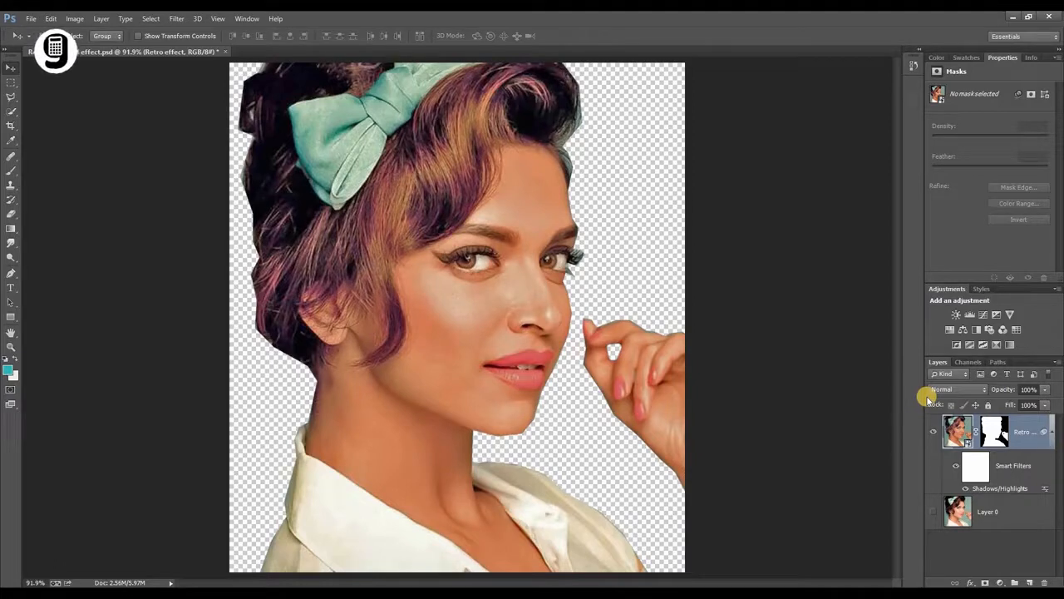
Apply a Smart Blur filter to the Retro effect layer with radius 4.0, threshold 25.0, Low quality and Normal mode
left_click(178, 18)
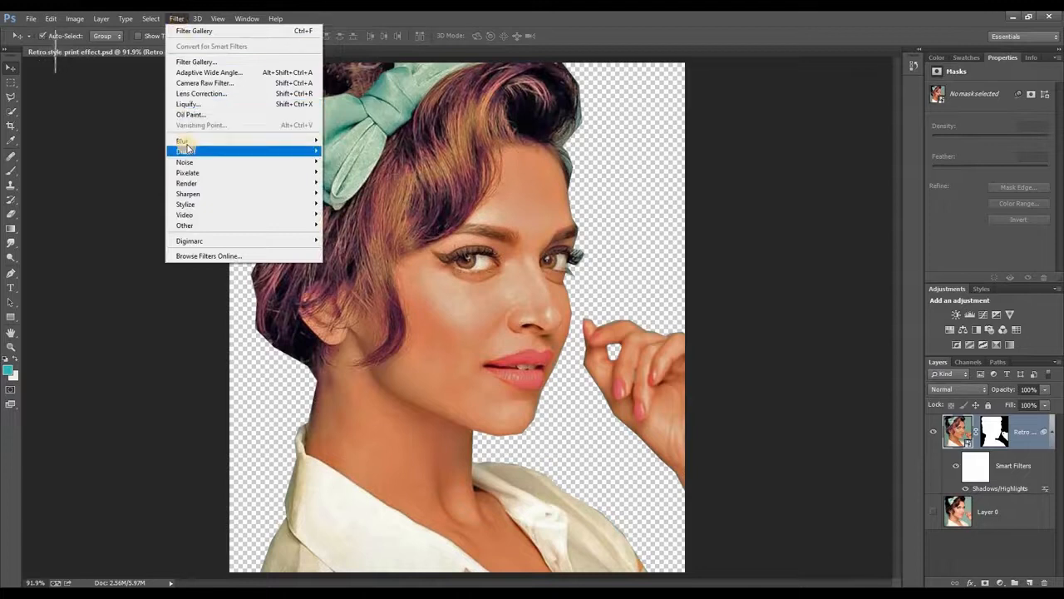
mouse_move(201, 146)
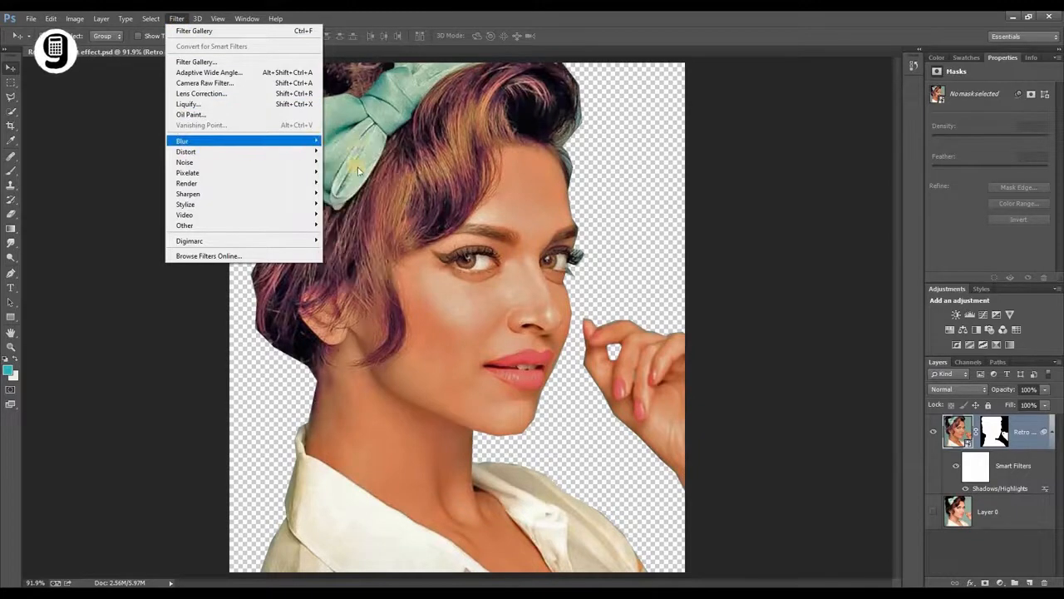
left_click(343, 272)
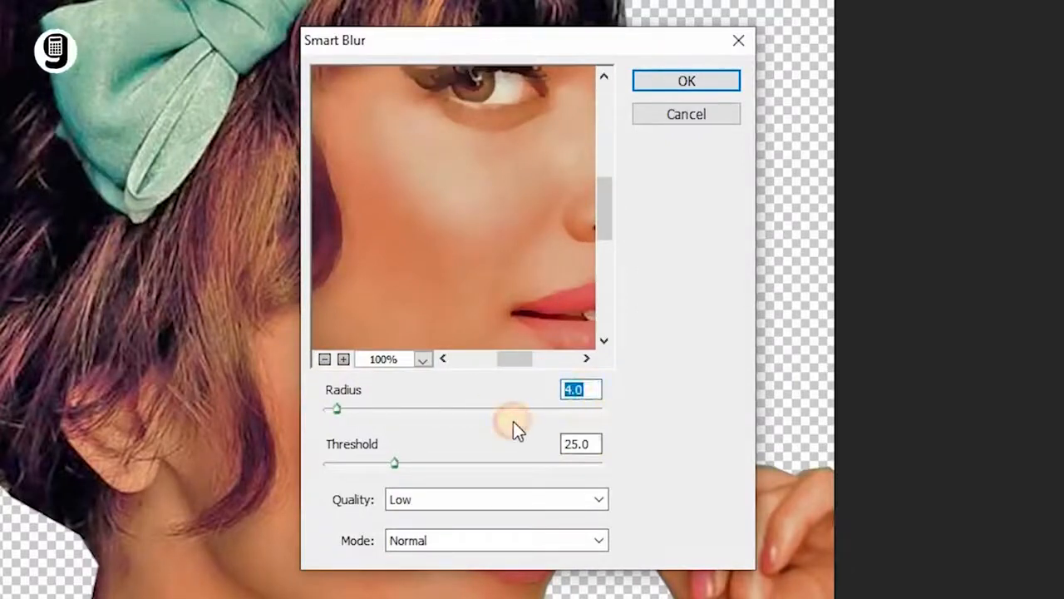
key("Tab")
left_click(672, 82)
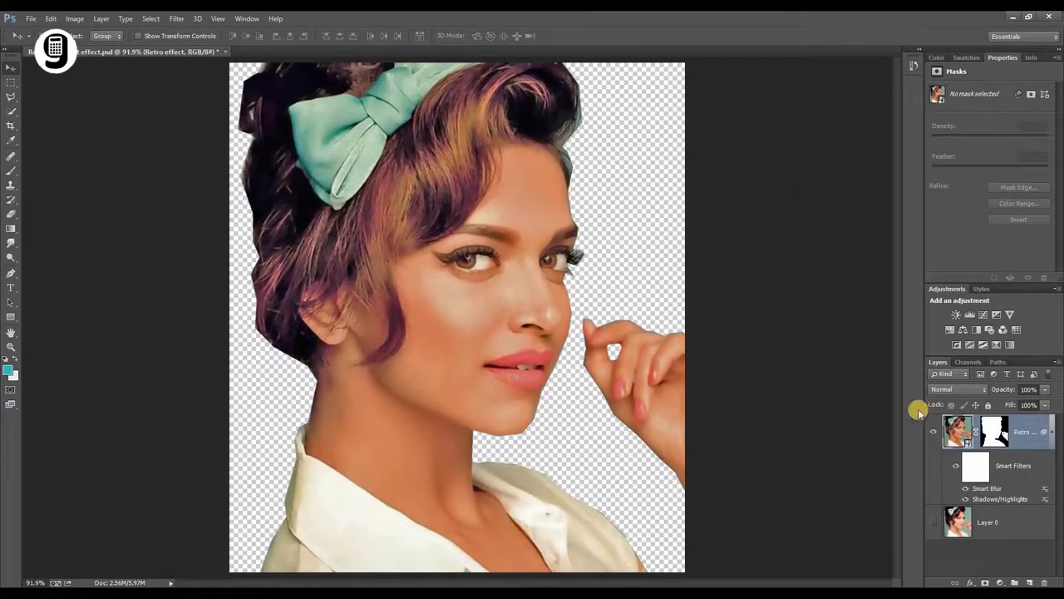
Apply the Dry Brush effect from the Filter Gallery with Brush Size 10, Brush Detail 10 and Texture 1
left_click(177, 21)
left_click(200, 59)
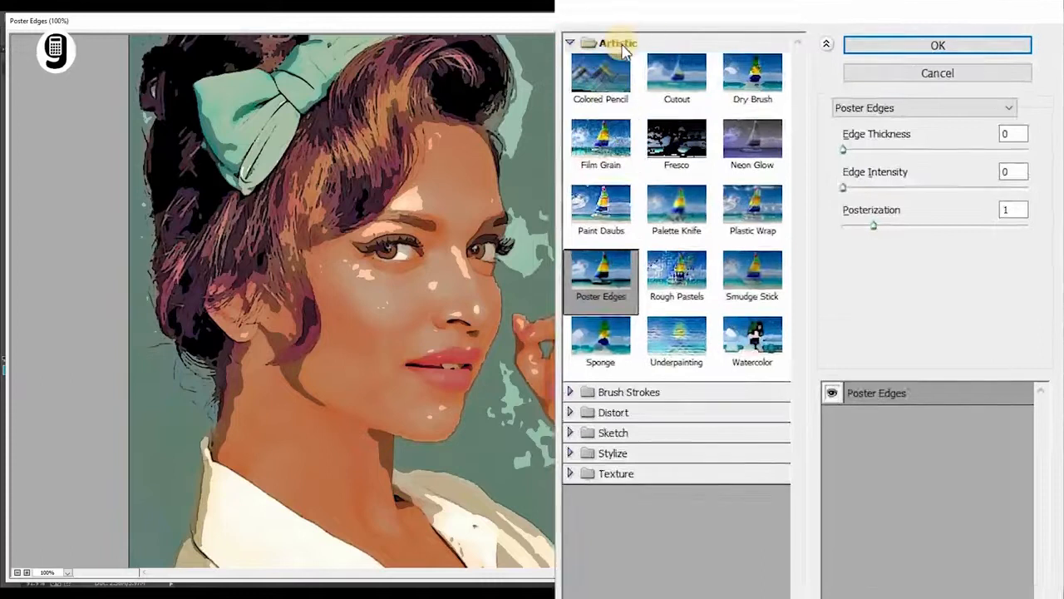
left_click(752, 80)
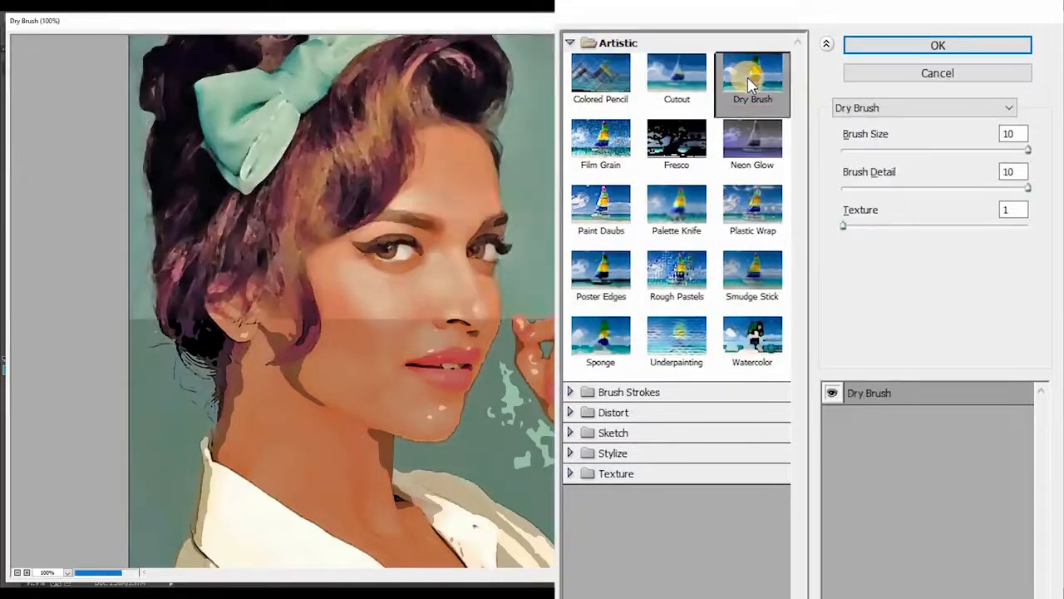
left_click(1018, 134)
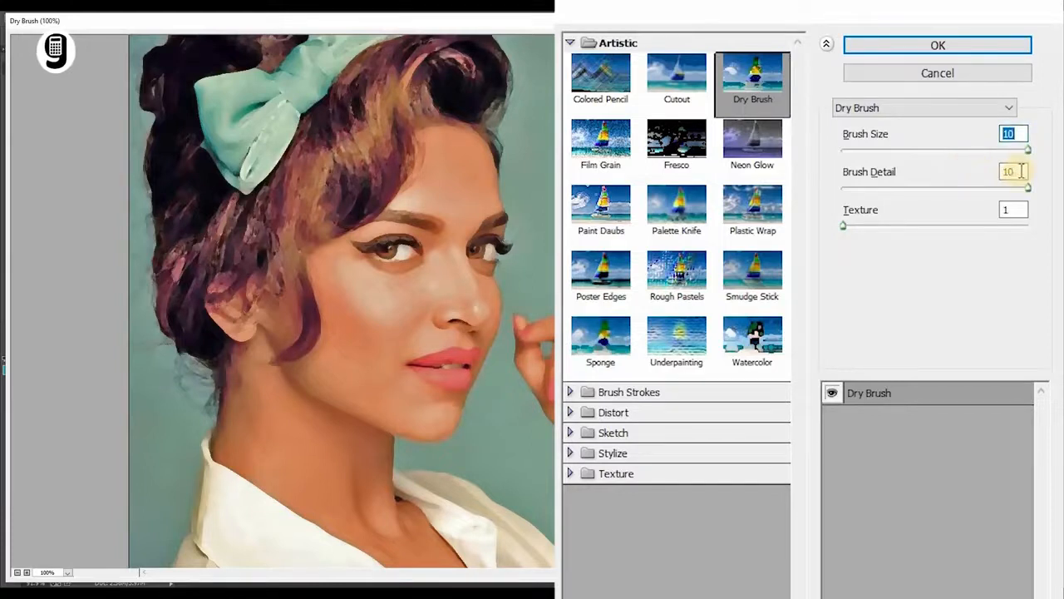
left_click(1009, 214)
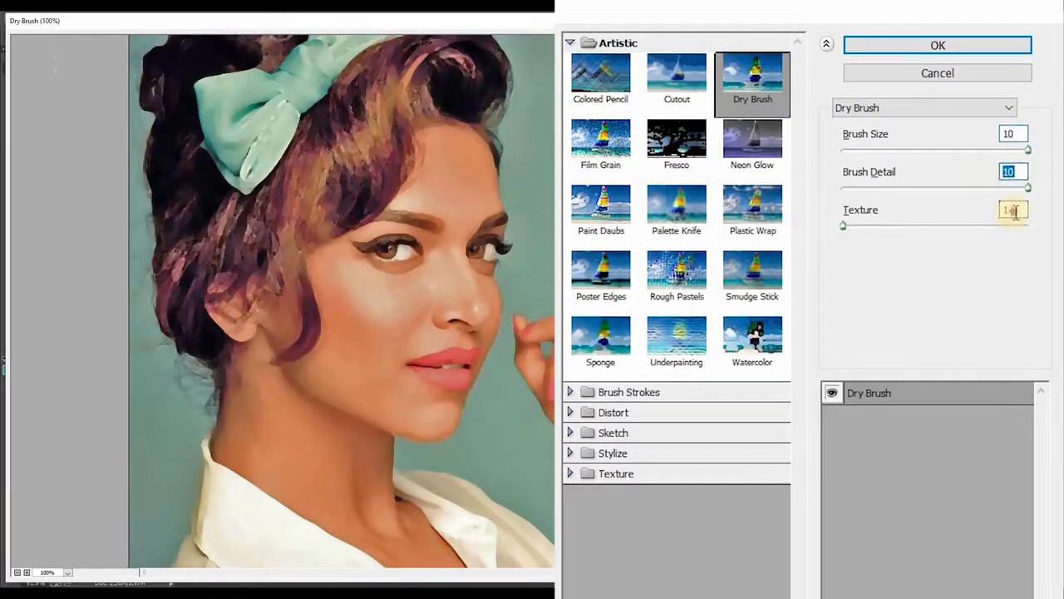
left_click(1015, 211)
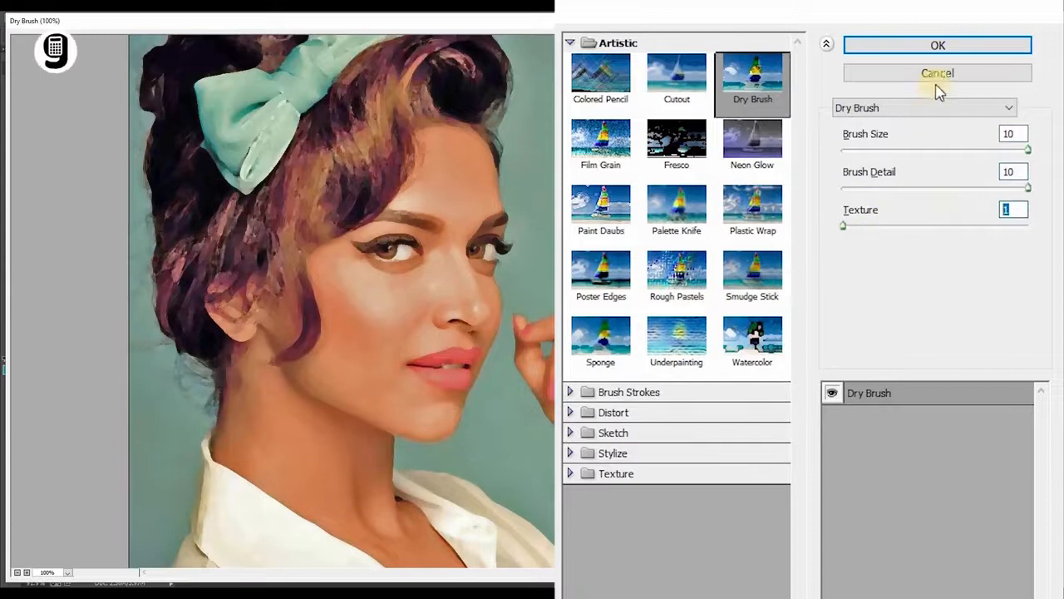
left_click(923, 50)
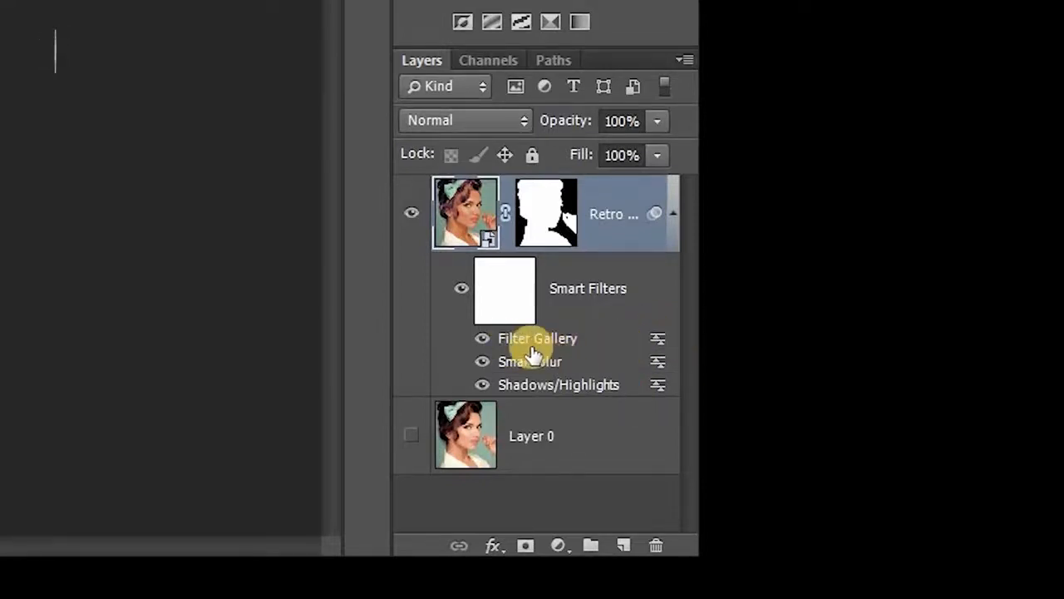
Set the blending mode of the Filter Gallery smart filter to Overlay
double_click(658, 340)
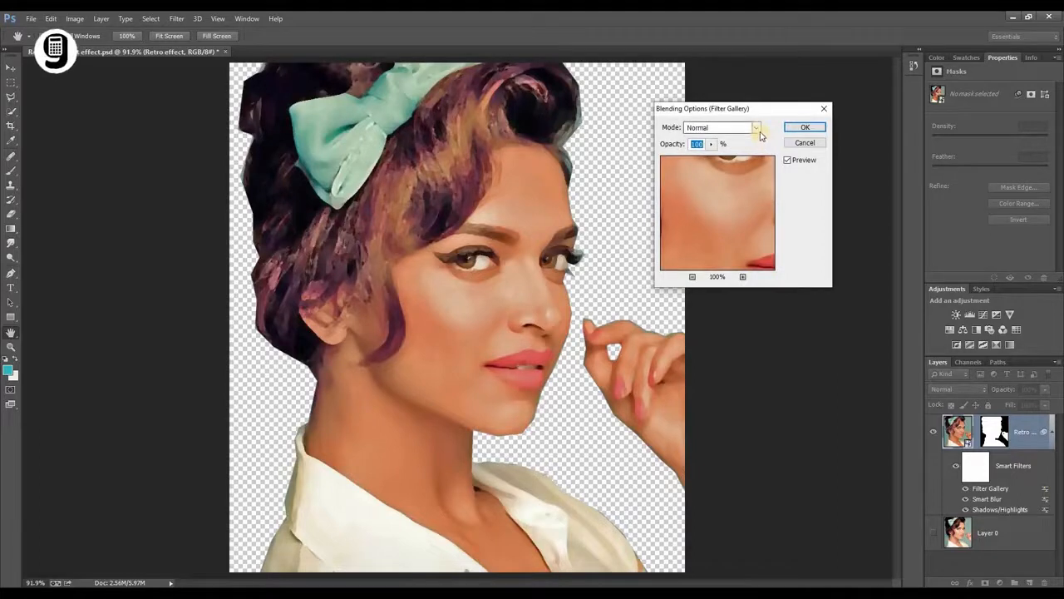
left_click(756, 128)
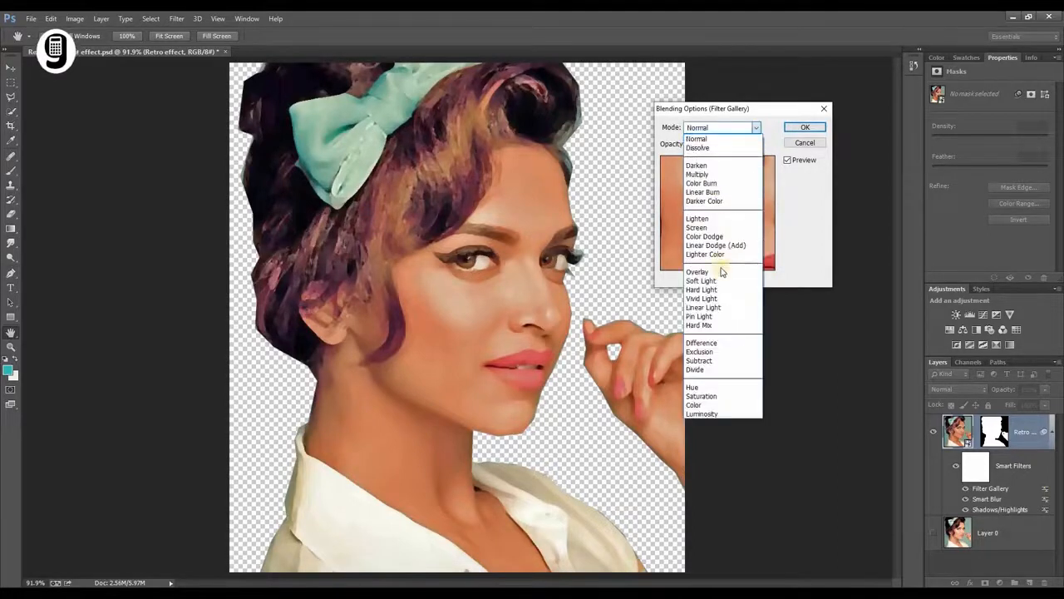
left_click(720, 271)
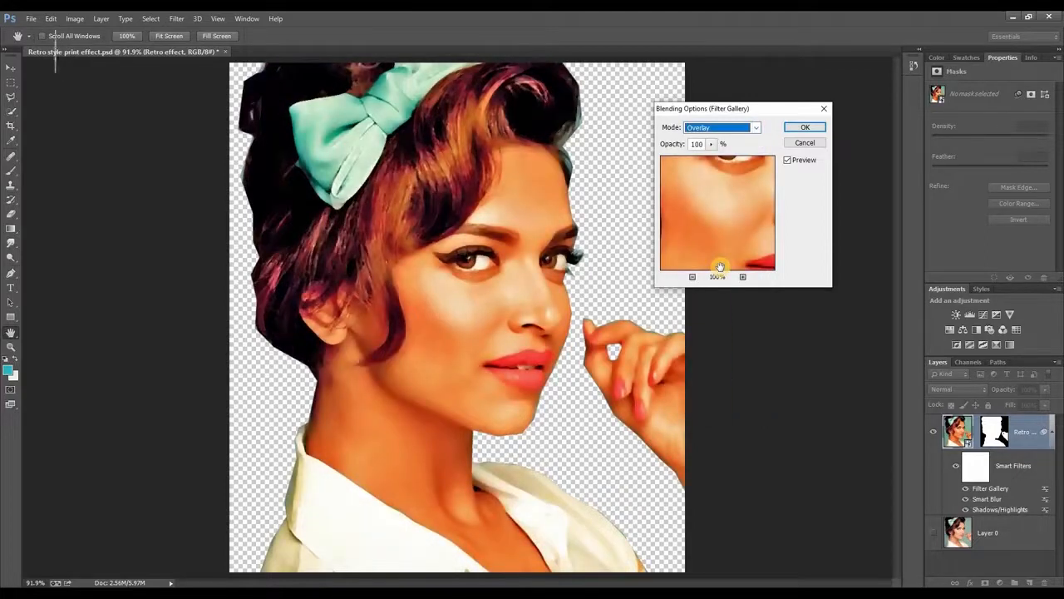
left_click(801, 127)
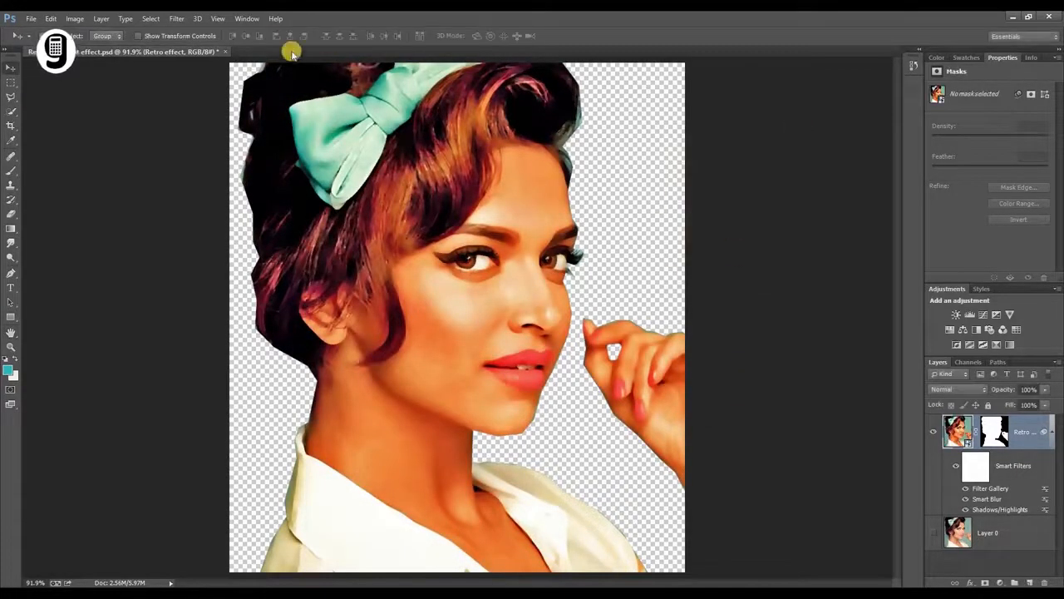
Apply the Poster Edges effect from the Filter Gallery with Edge Thickness 0, Edge Intensity 0 and Posterization 1
left_click(173, 20)
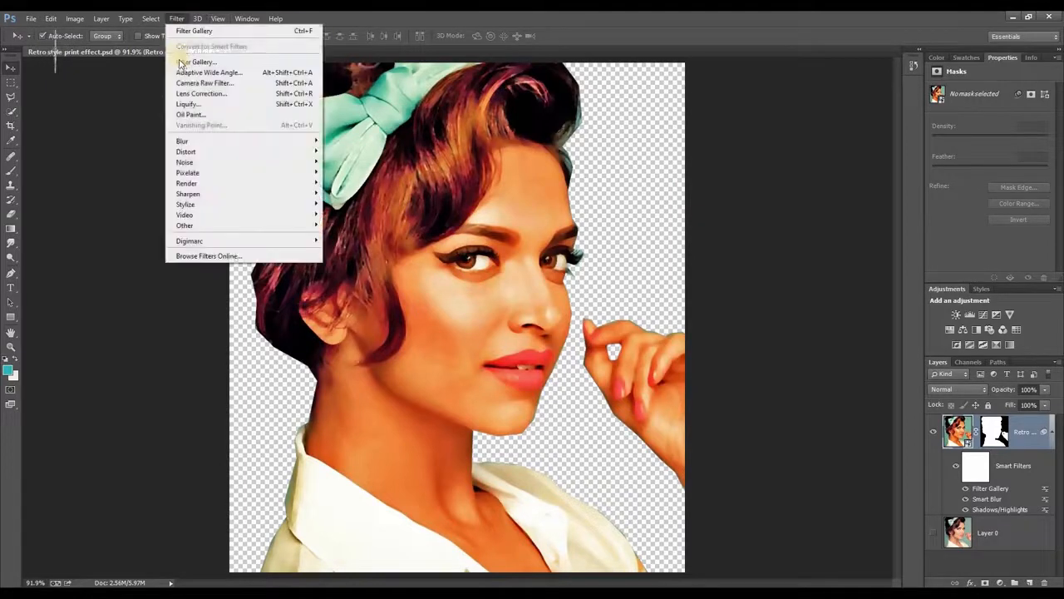
left_click(179, 64)
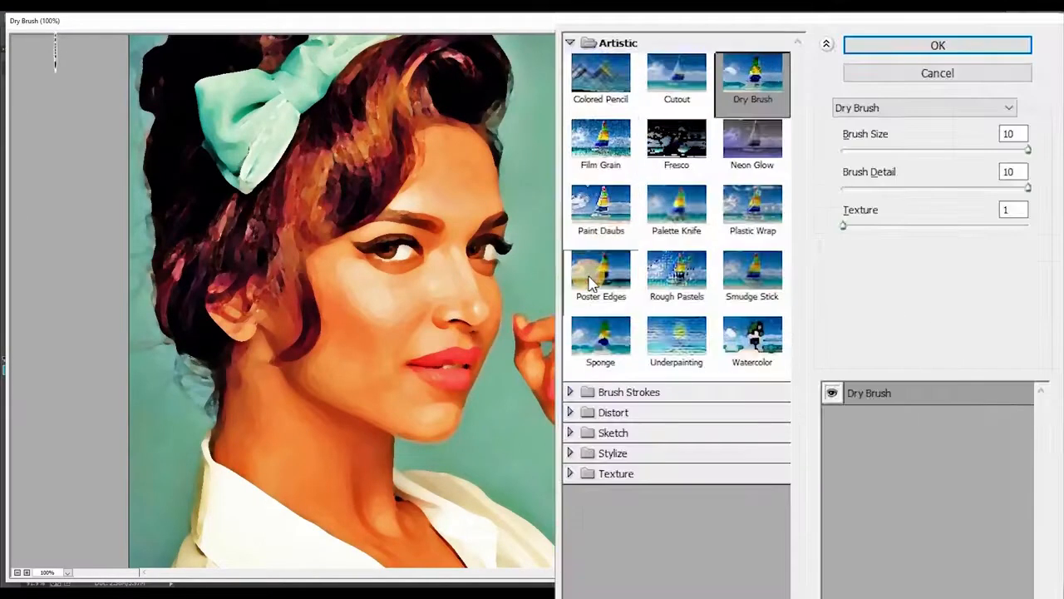
left_click(777, 179)
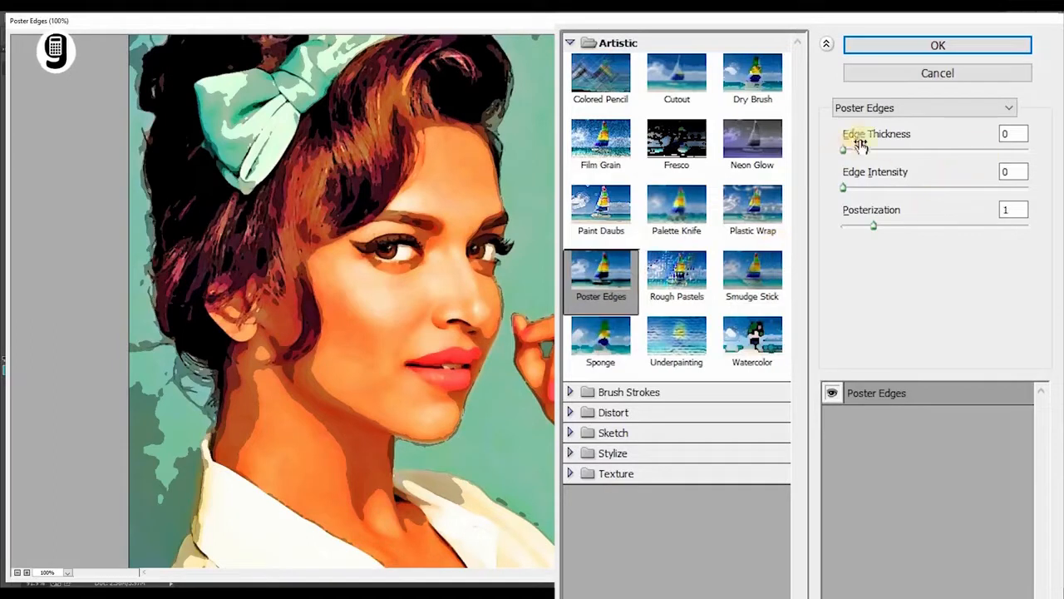
double_click(1005, 135)
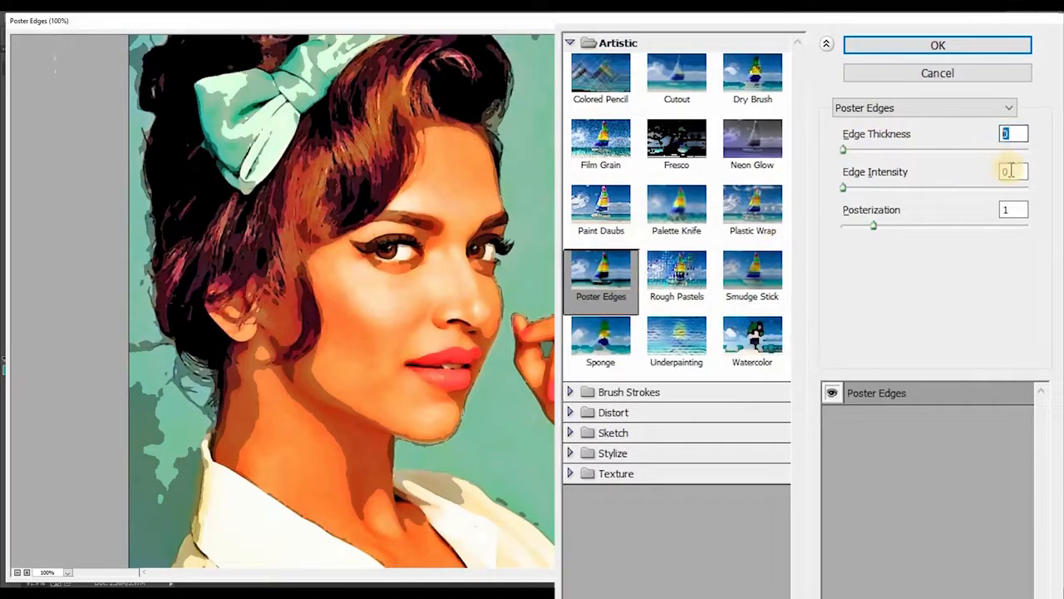
double_click(1013, 172)
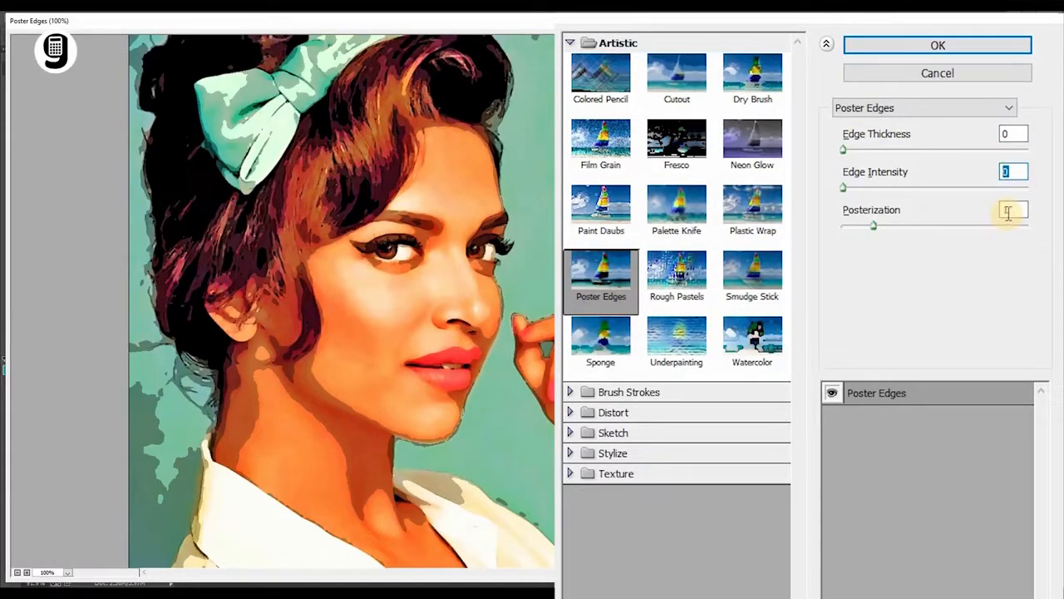
key("Tab")
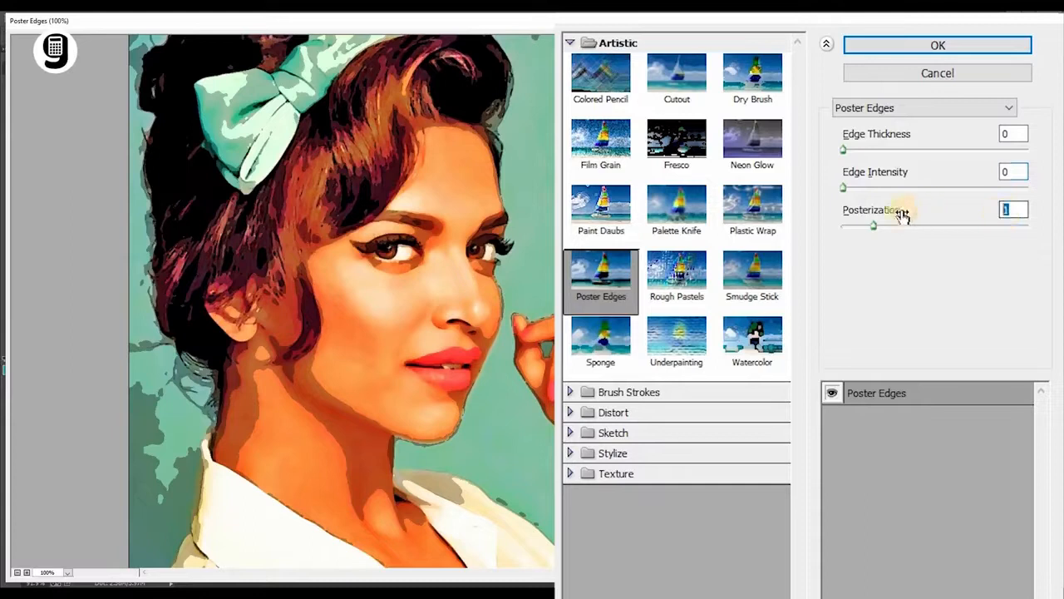
left_click(909, 45)
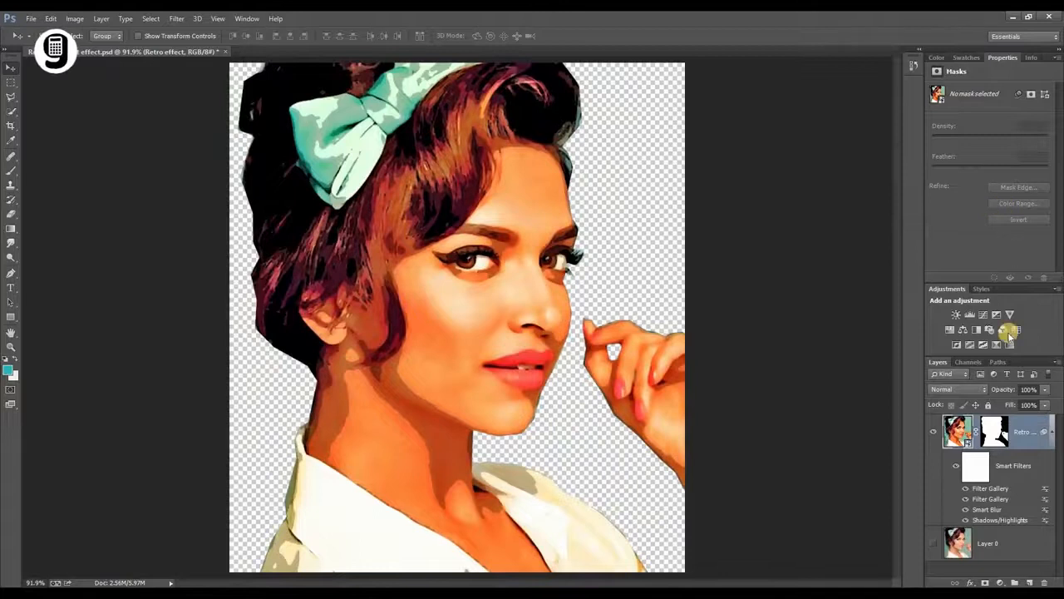
Apply a Color Halftone filter to the Retro effect layer with screen angles 108, 162, 90 and 45 degrees for channels 1 to 4
left_click(175, 22)
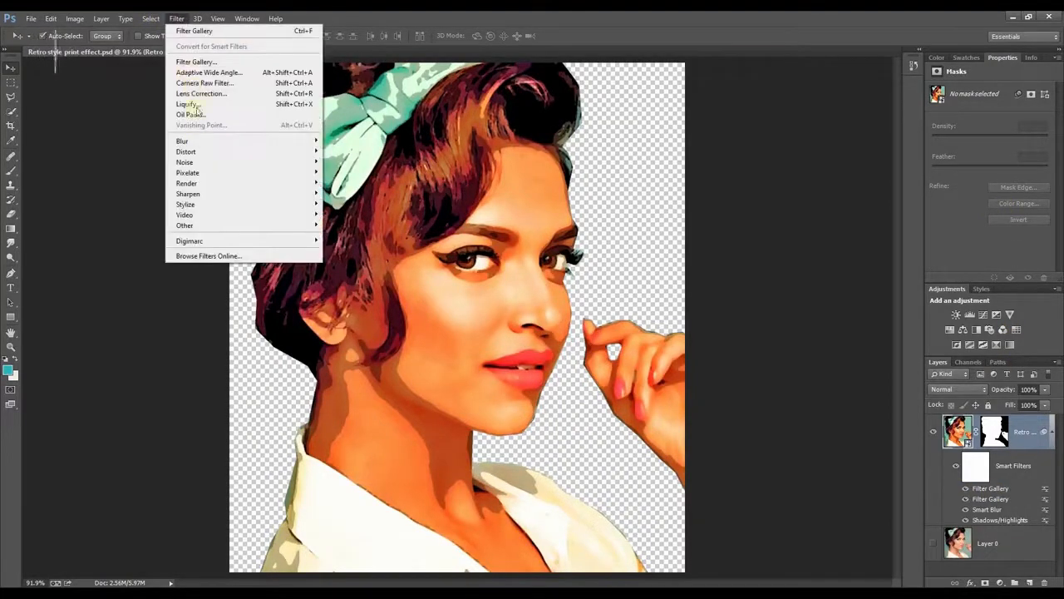
mouse_move(186, 174)
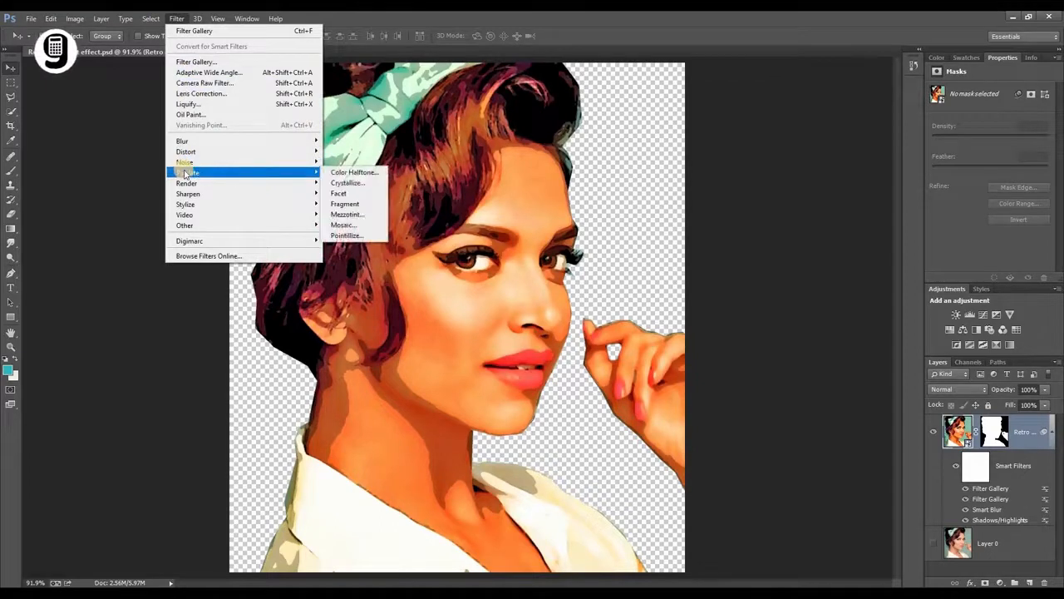
left_click(341, 174)
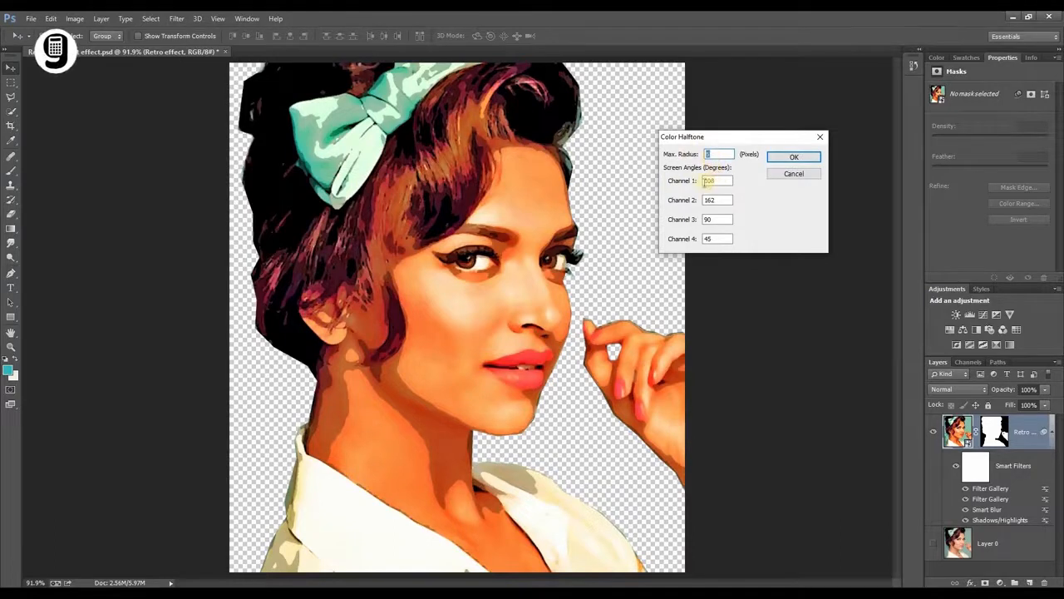
left_click(795, 160)
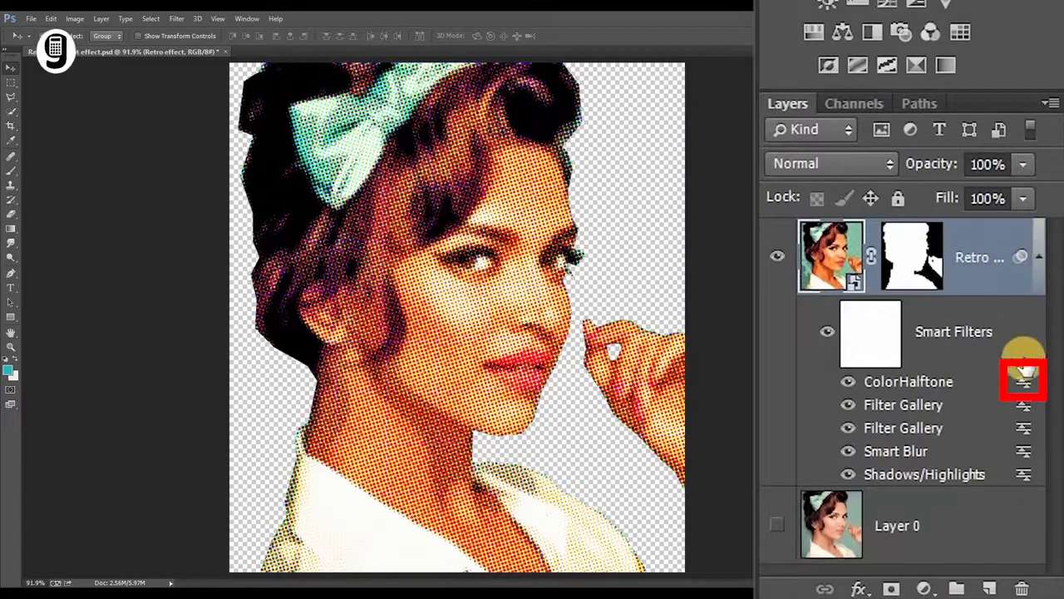
Set the blending mode of the Retro effect layer's Color Halftone smart filter to Soft Light
left_click(1024, 383)
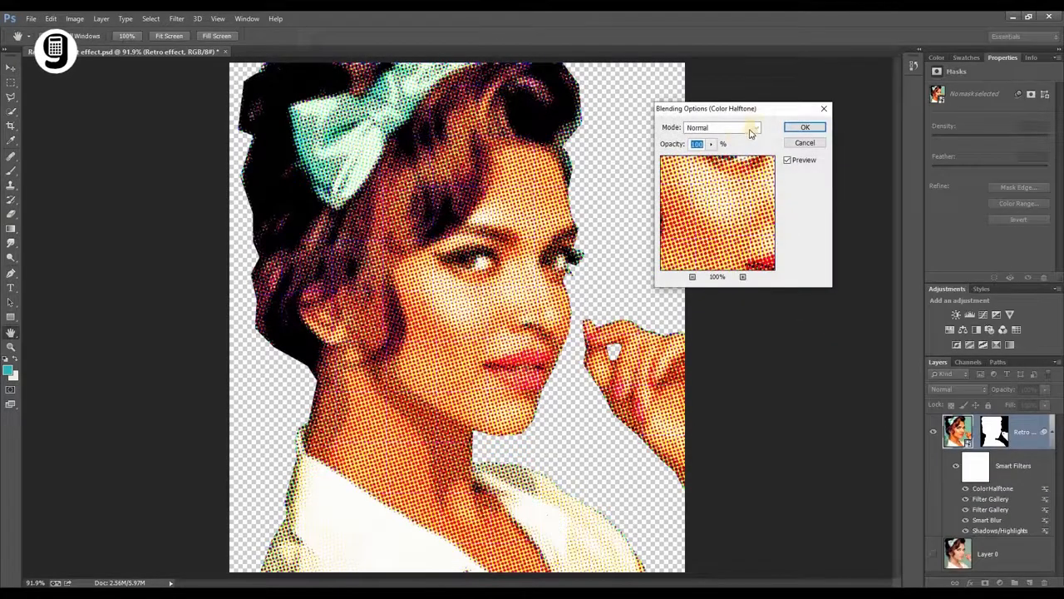
left_click(757, 128)
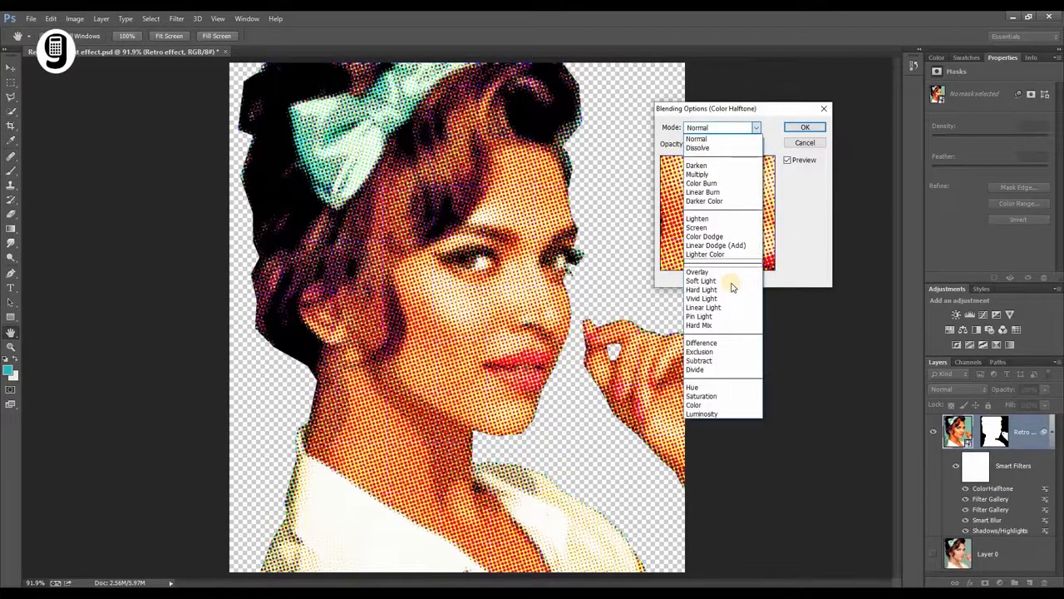
left_click(729, 281)
key("Return")
key("v")
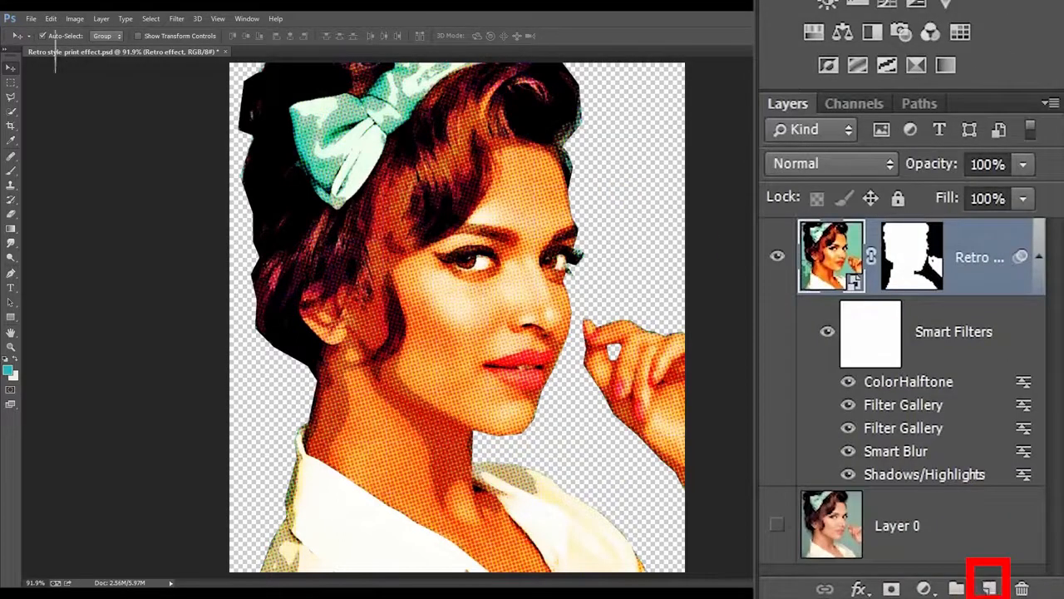
Create a new empty layer and place it between the Retro effect layer and Layer 0
left_click(990, 588)
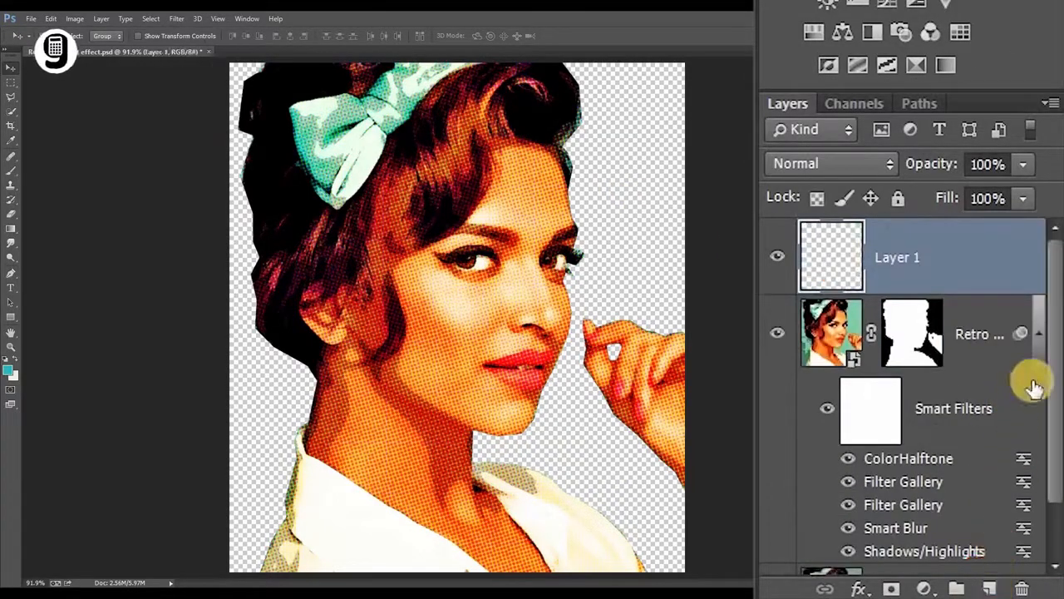
scroll(1053, 366, "down", 1)
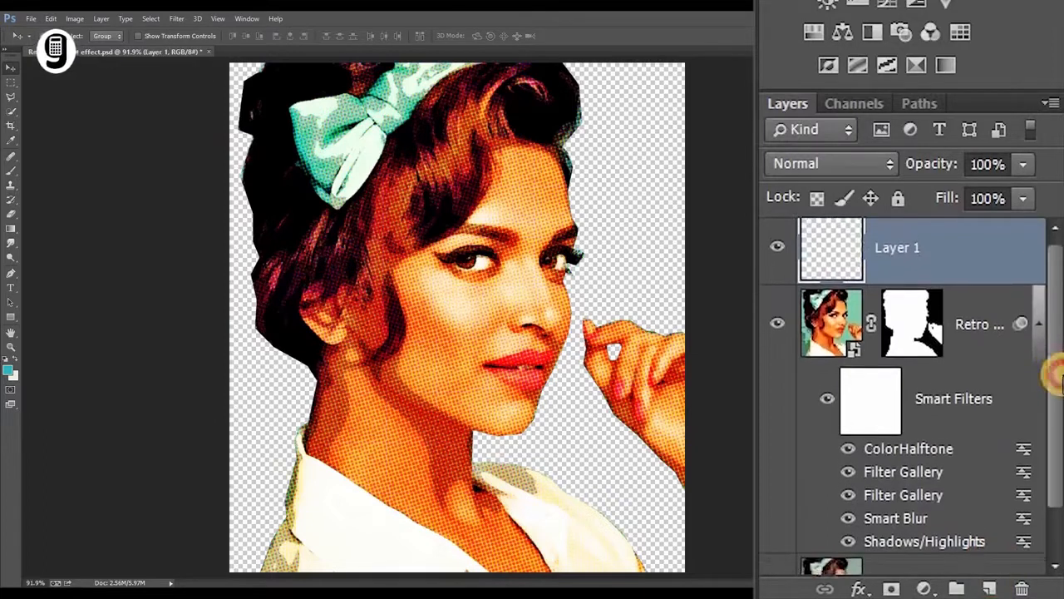
left_click_drag(979, 260, 962, 535)
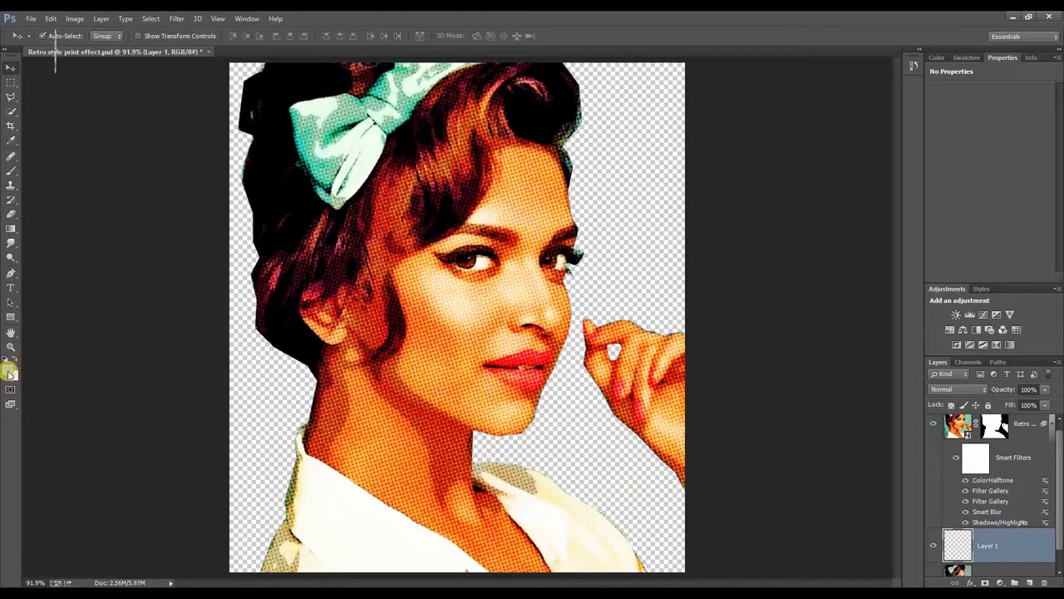
Fill the new empty layer with the teal foreground color 2ab4bd
left_click(8, 372)
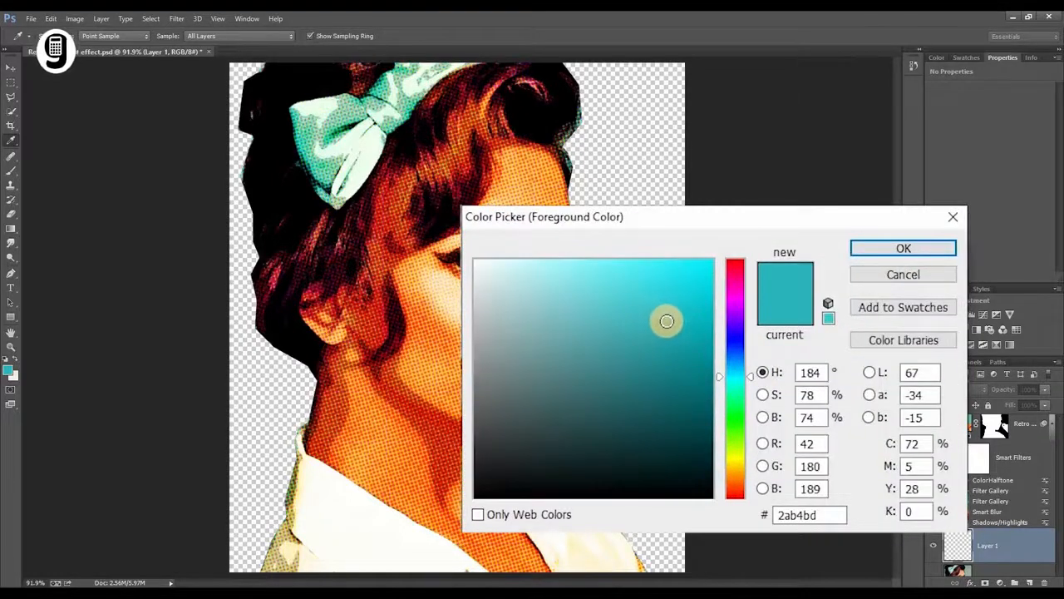
left_click(899, 247)
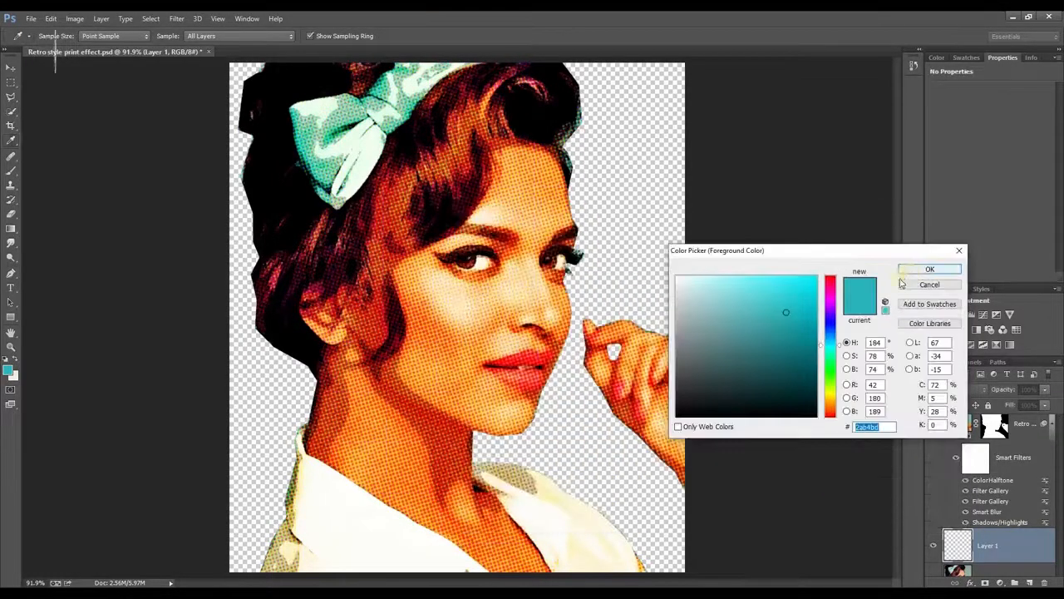
key("alt+BackSpace")
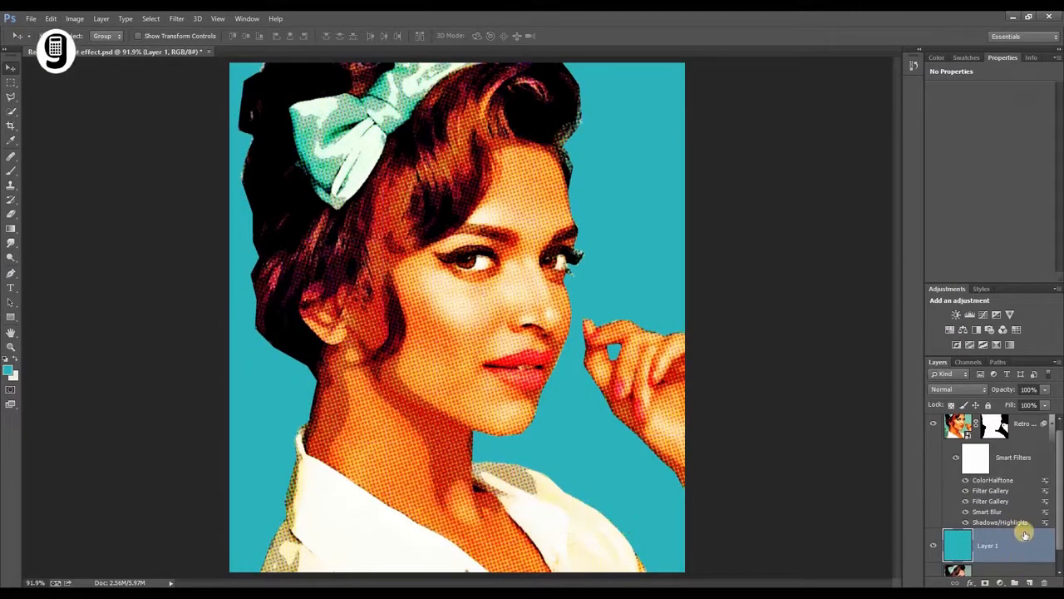
Convert the teal layer to a smart object and rename it Background
left_click_drag(1022, 549, 1025, 520)
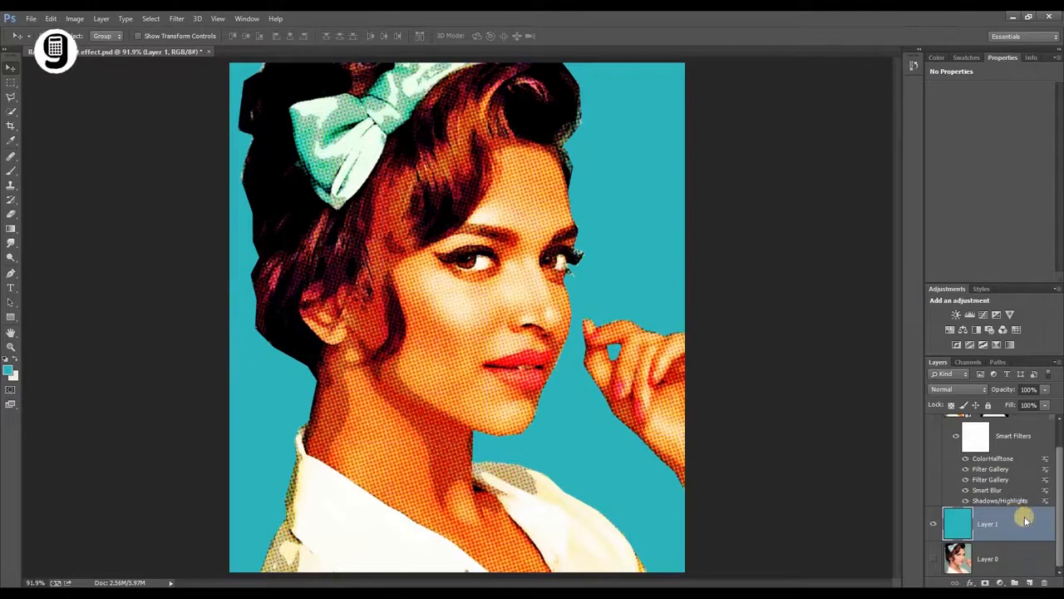
right_click(1026, 520)
left_click(956, 145)
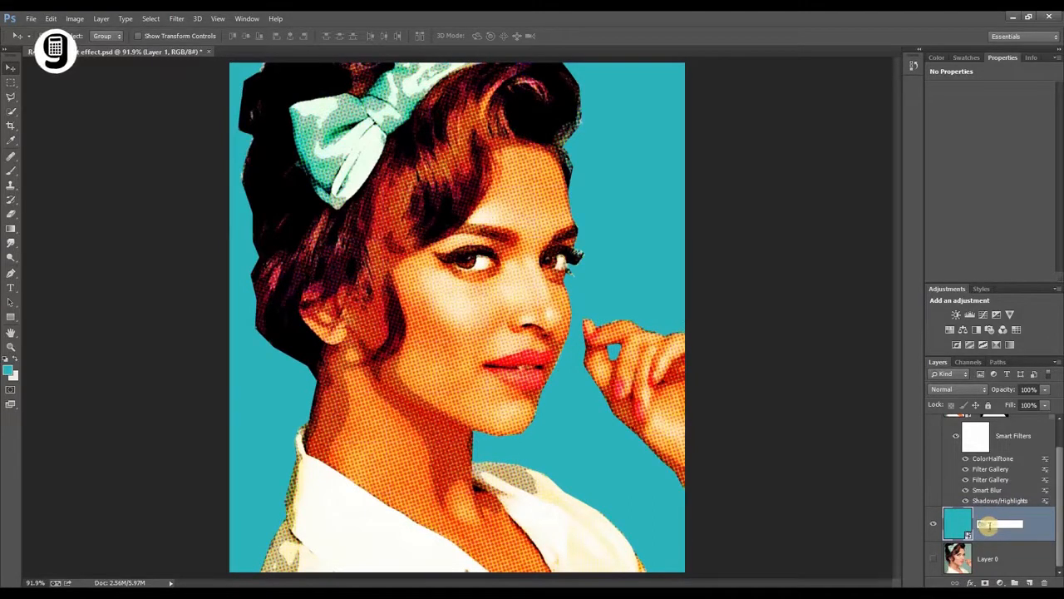
key("Return")
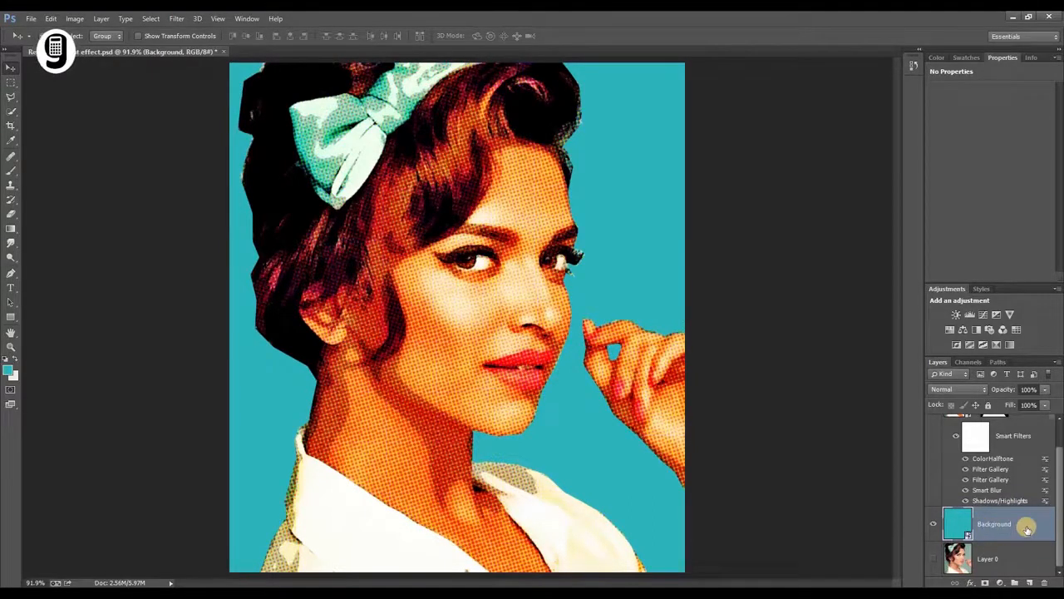
Apply a Color Halftone filter to the Background layer with screen angles 108, 162, 90 and 45 degrees
left_click(174, 18)
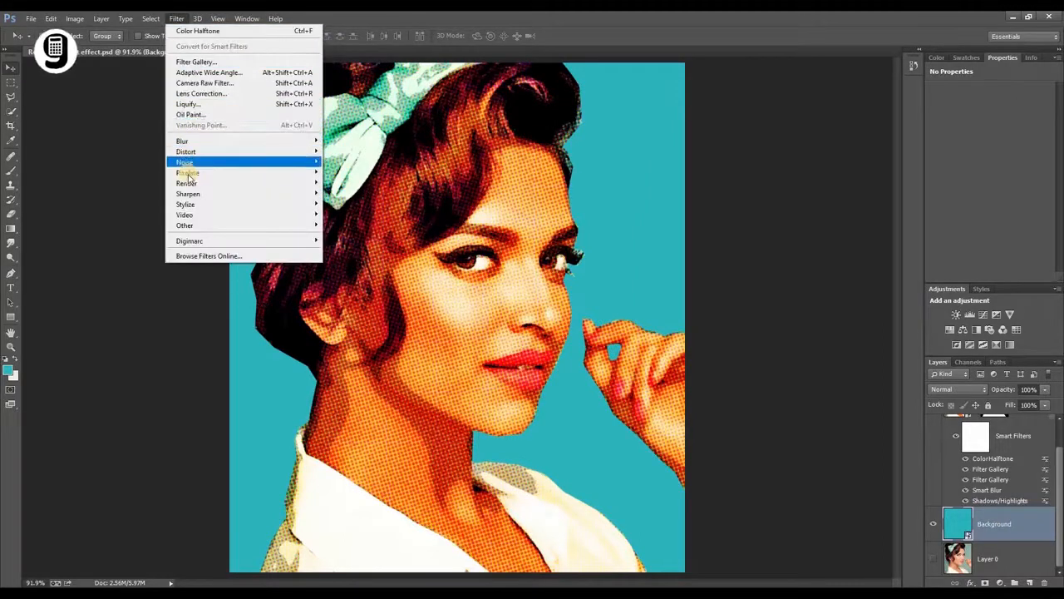
mouse_move(249, 173)
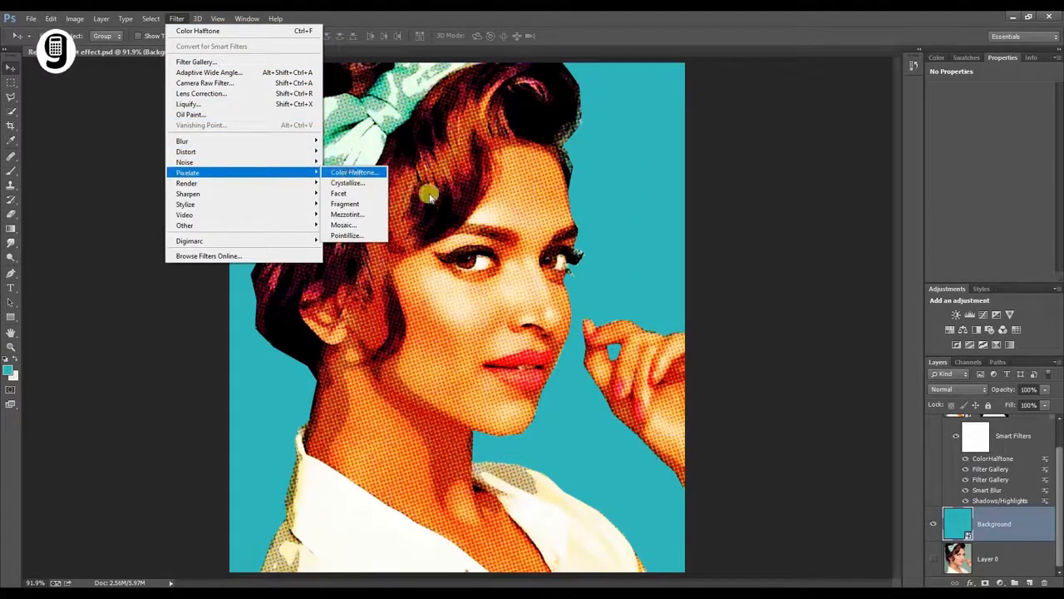
key("Return")
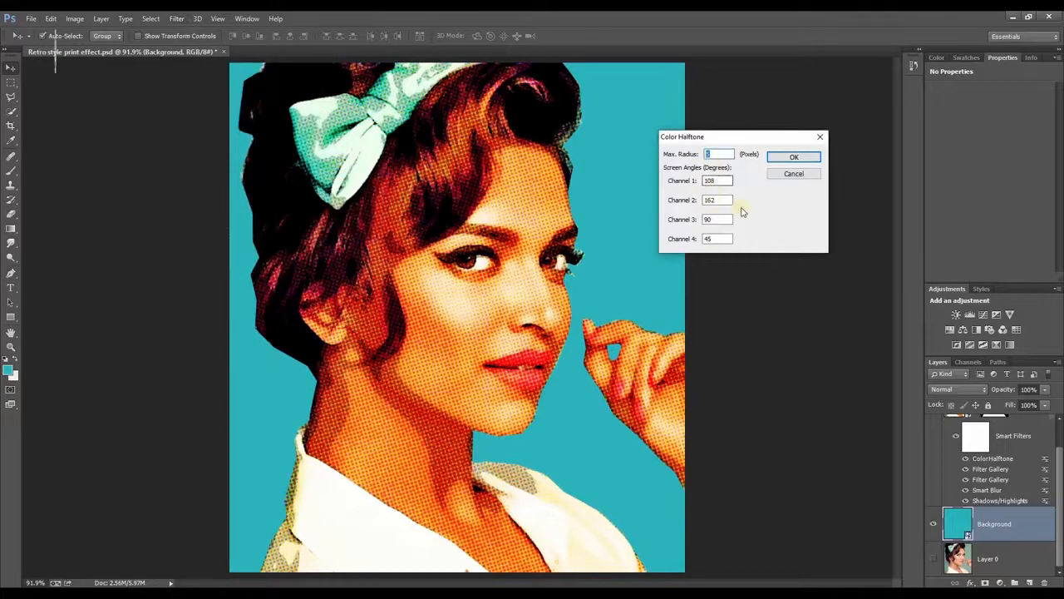
left_click(790, 164)
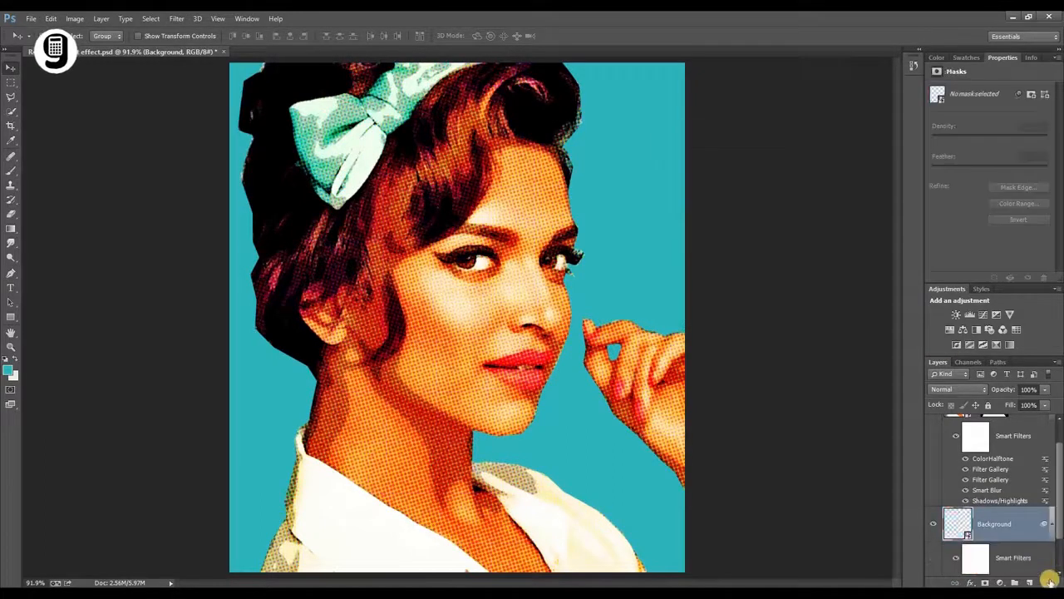
Set the blending mode of the Background layer's Color Halftone smart filter to Soft Light at 100% opacity
scroll(1039, 524, "down", 2)
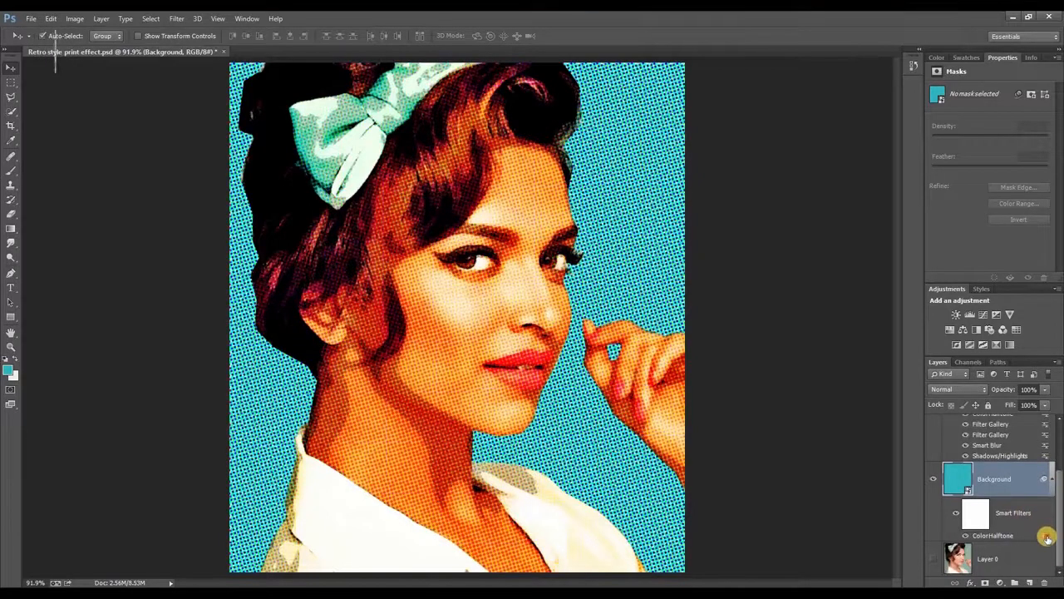
double_click(1047, 537)
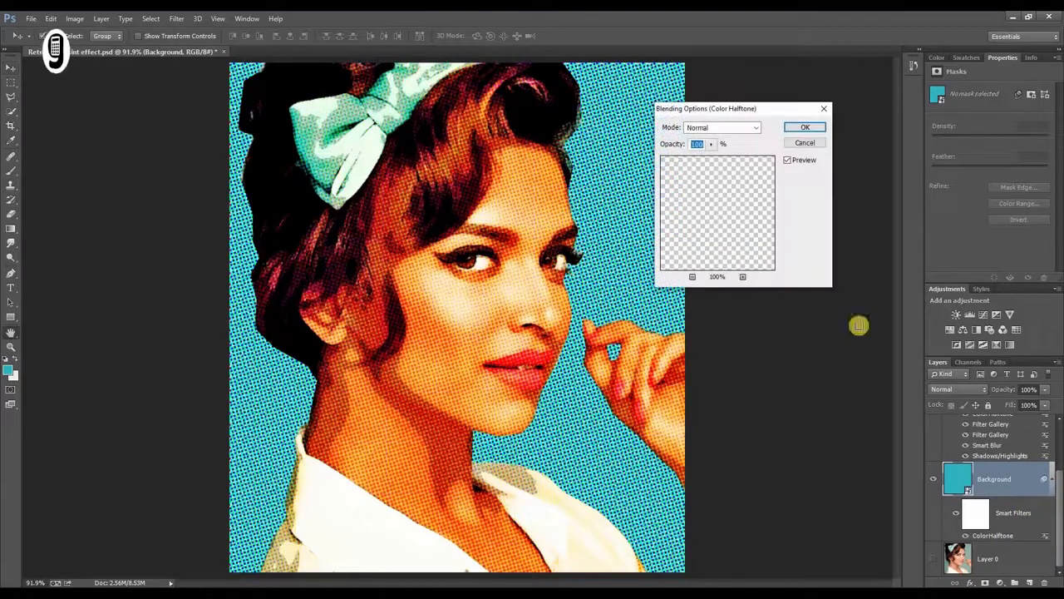
left_click(755, 129)
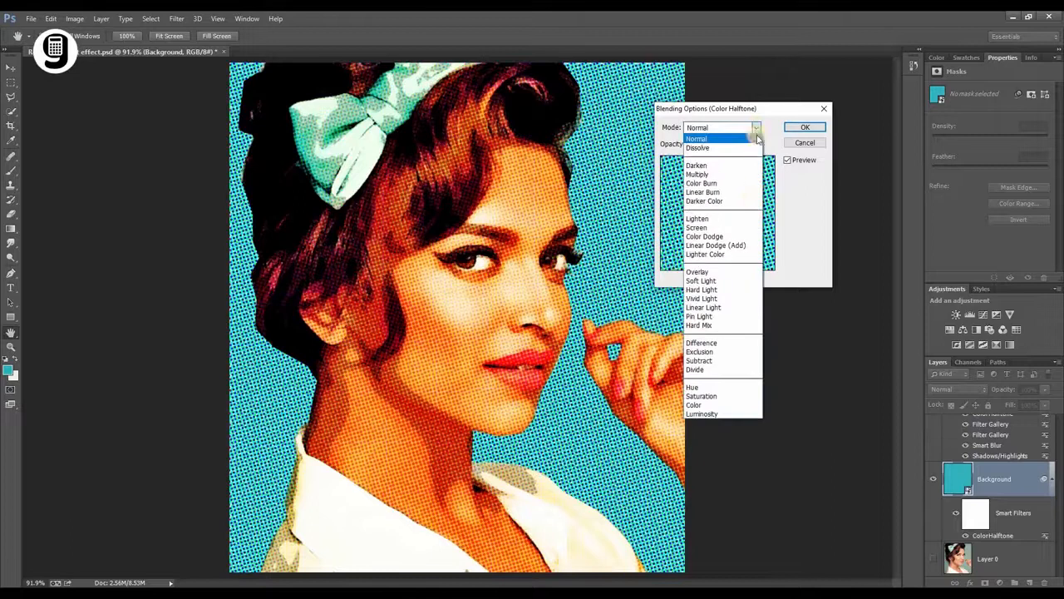
left_click(740, 281)
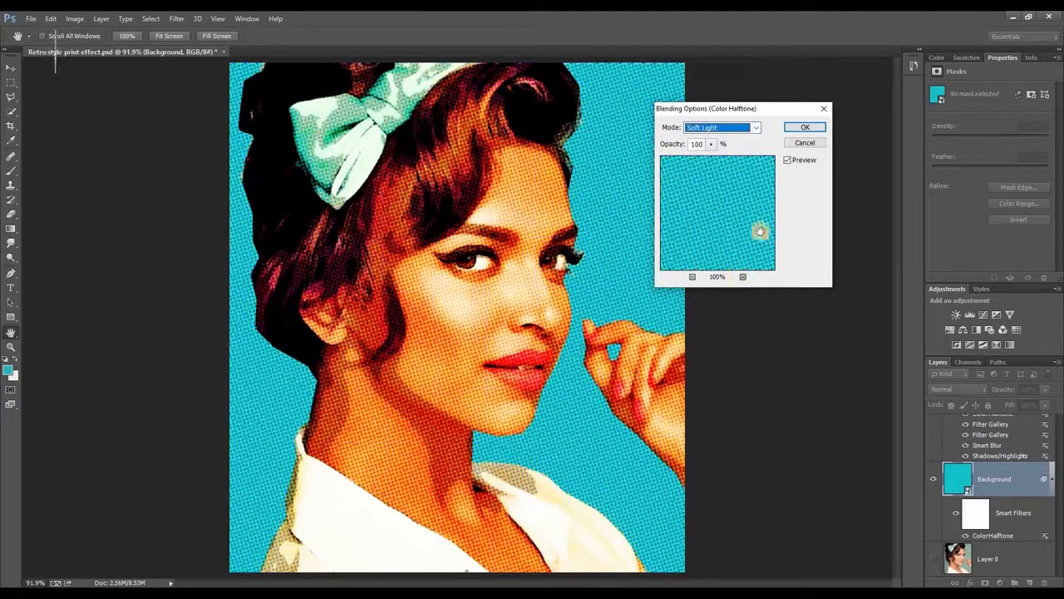
left_click(803, 128)
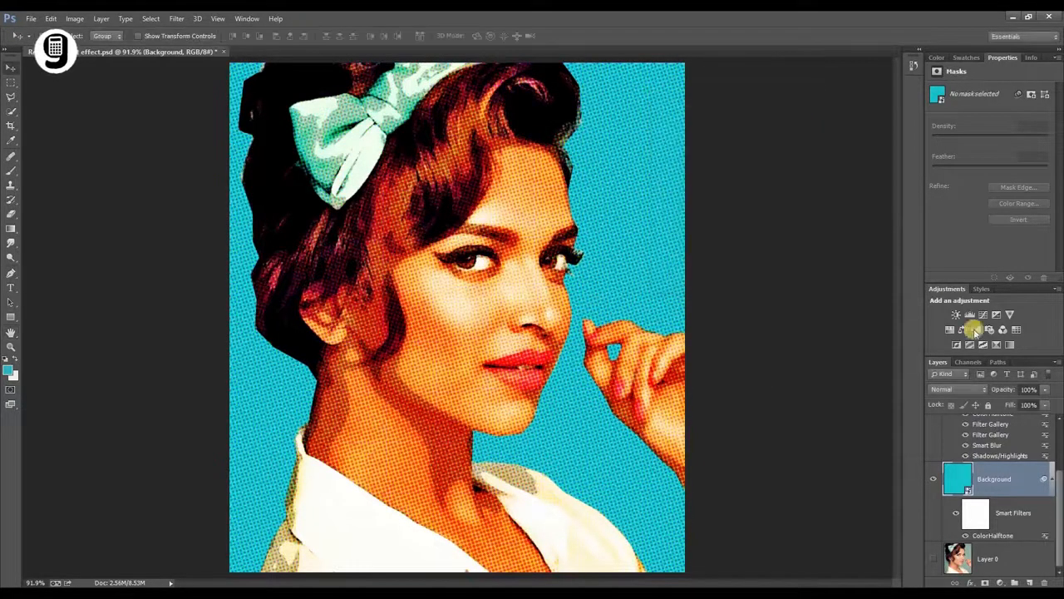
Create a new layer above the Retro effect layer and name it Paper Texture
scroll(1060, 496, "up", 3)
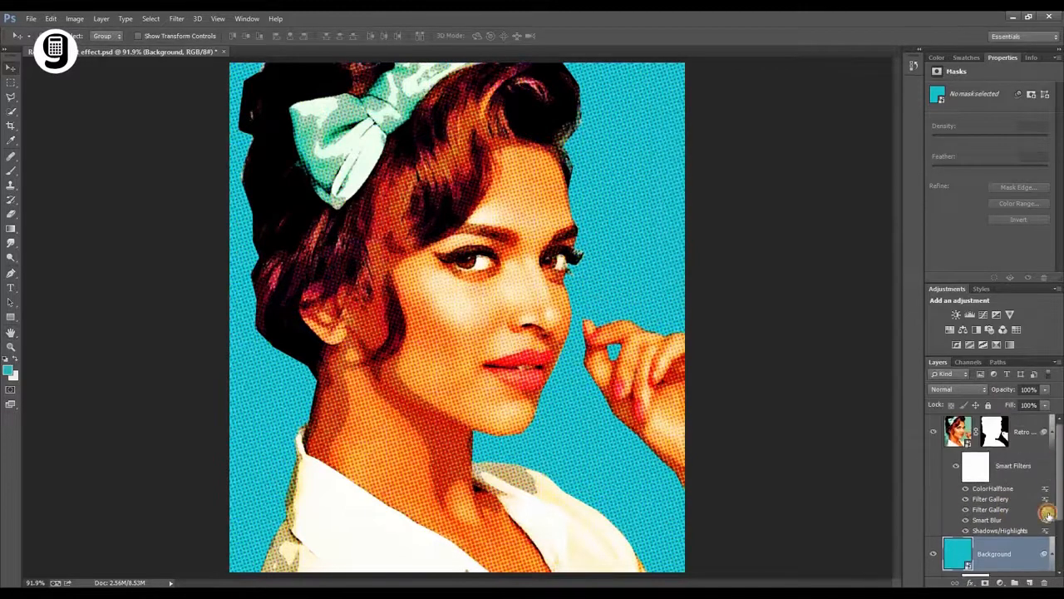
left_click(1030, 582)
left_click_drag(1021, 463, 1021, 430)
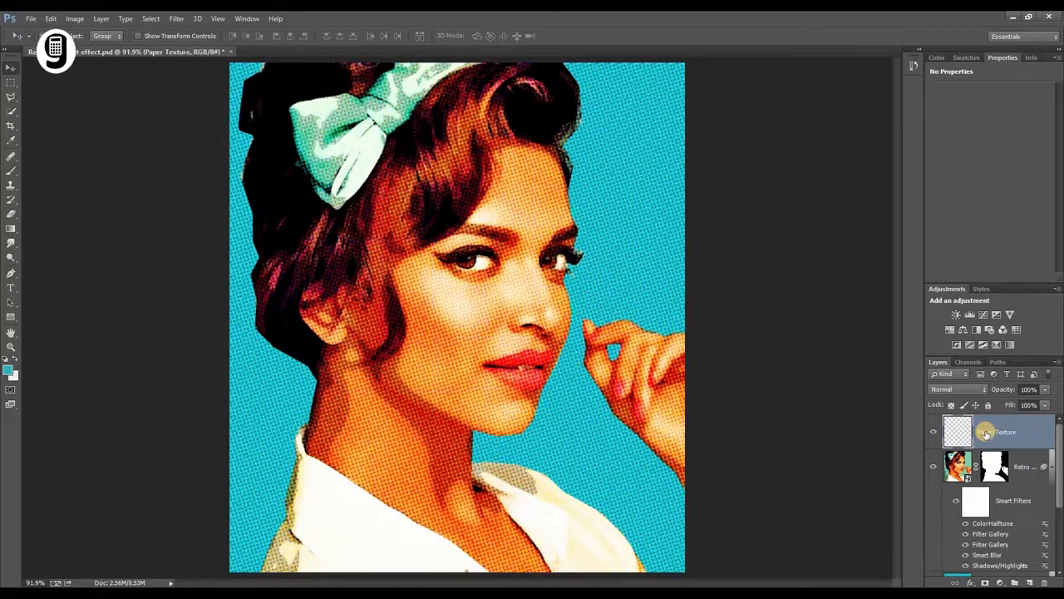
Fill the Paper Texture layer with white and convert it to a smart object
left_click(11, 367)
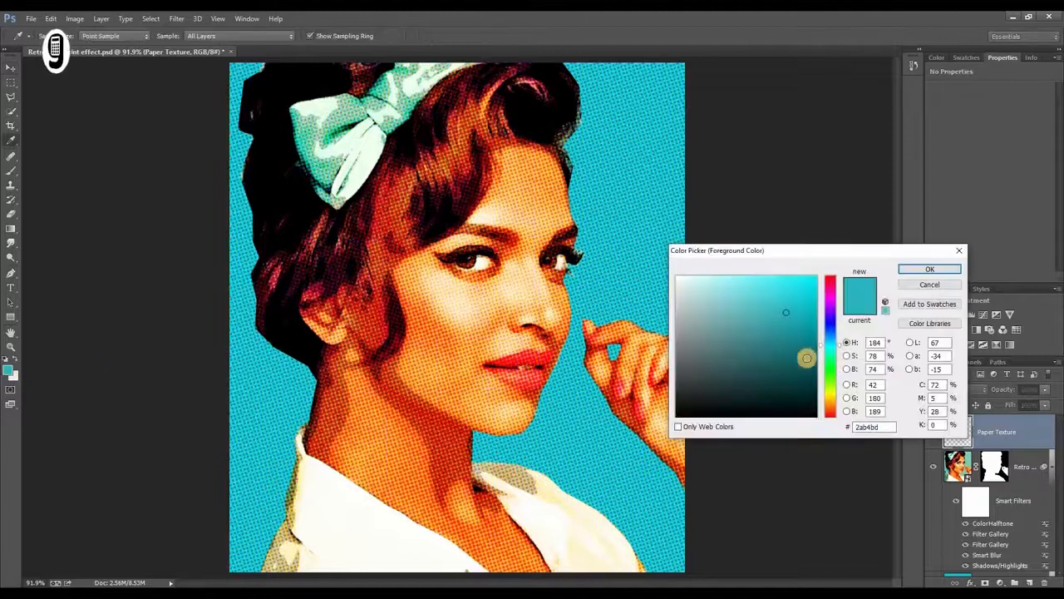
left_click(677, 276)
left_click(928, 270)
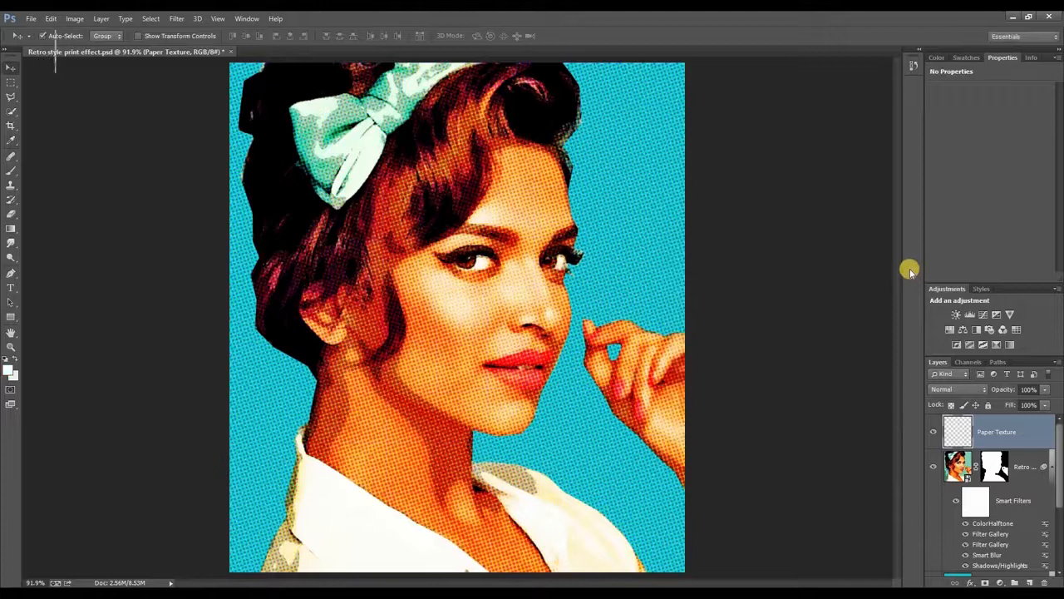
key("alt+BackSpace")
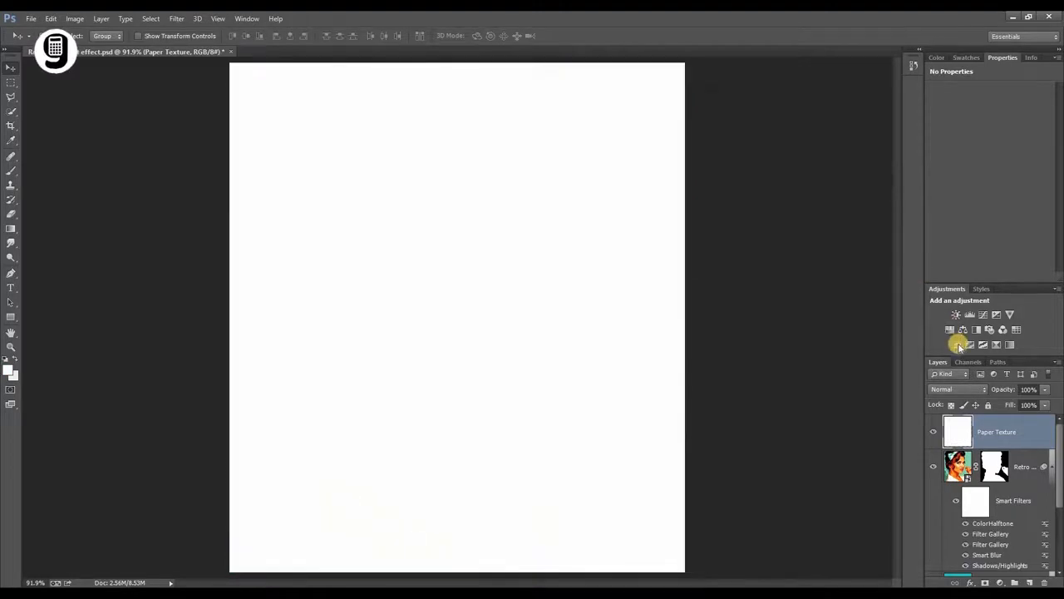
right_click(1032, 431)
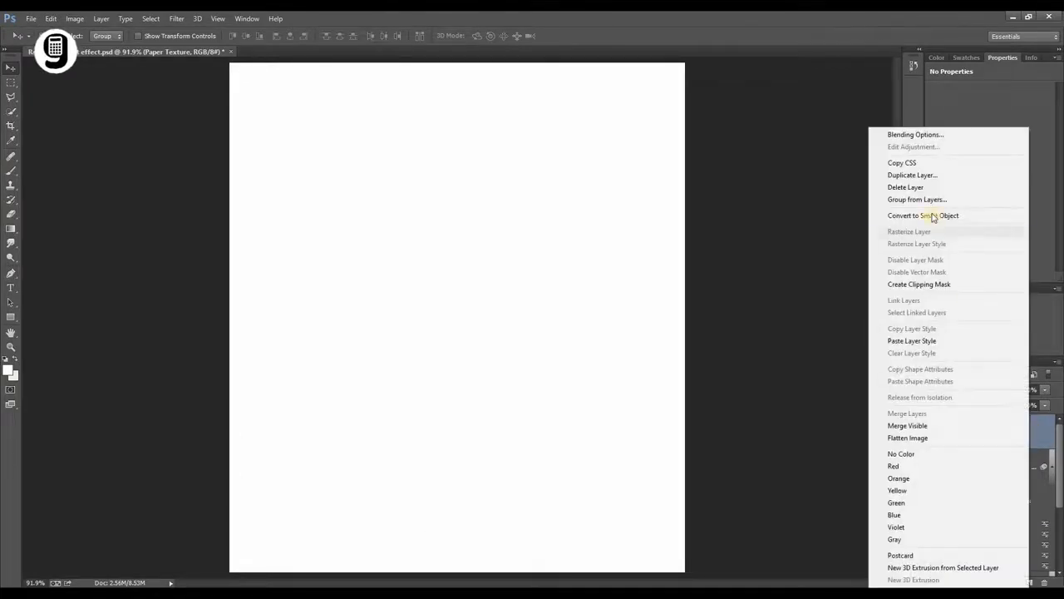
left_click(933, 216)
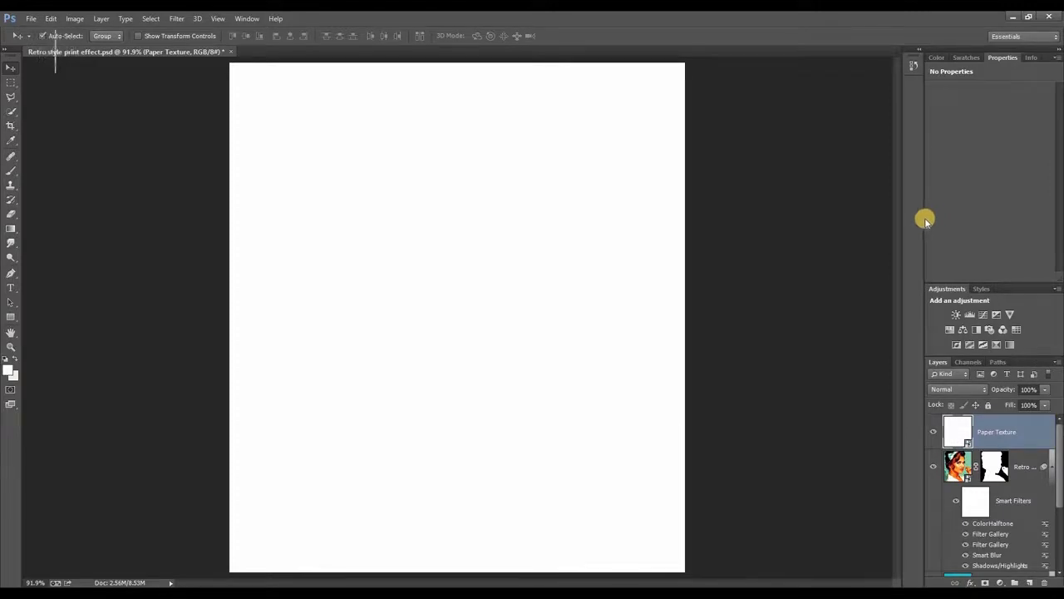
Apply a Note Paper filter with Image Balance 30, Graininess 10 and Relief 17 to the Paper Texture layer and set the layer's blending mode to Multiply
left_click(177, 18)
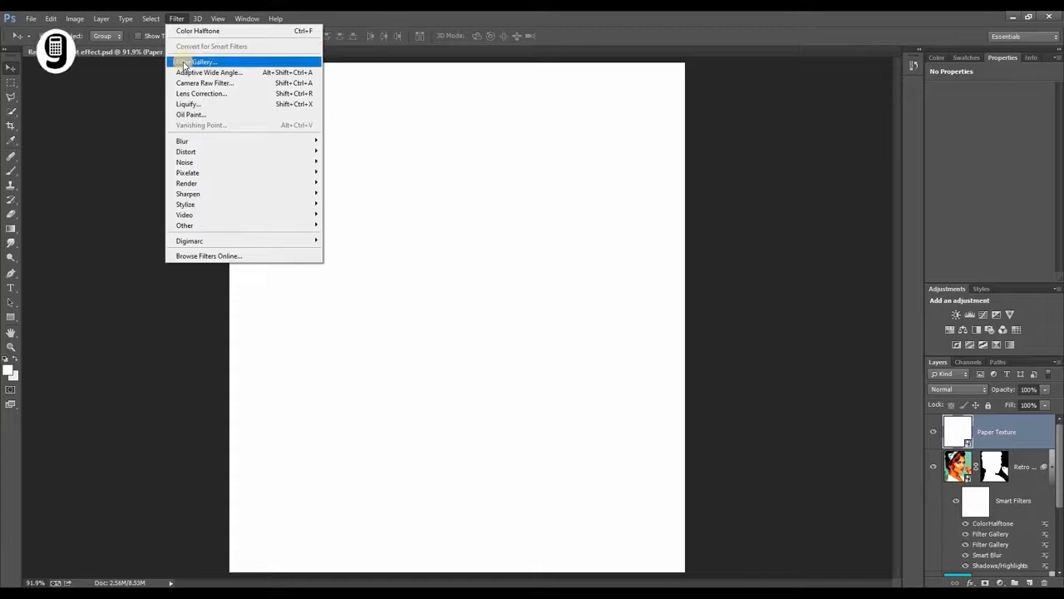
left_click(184, 63)
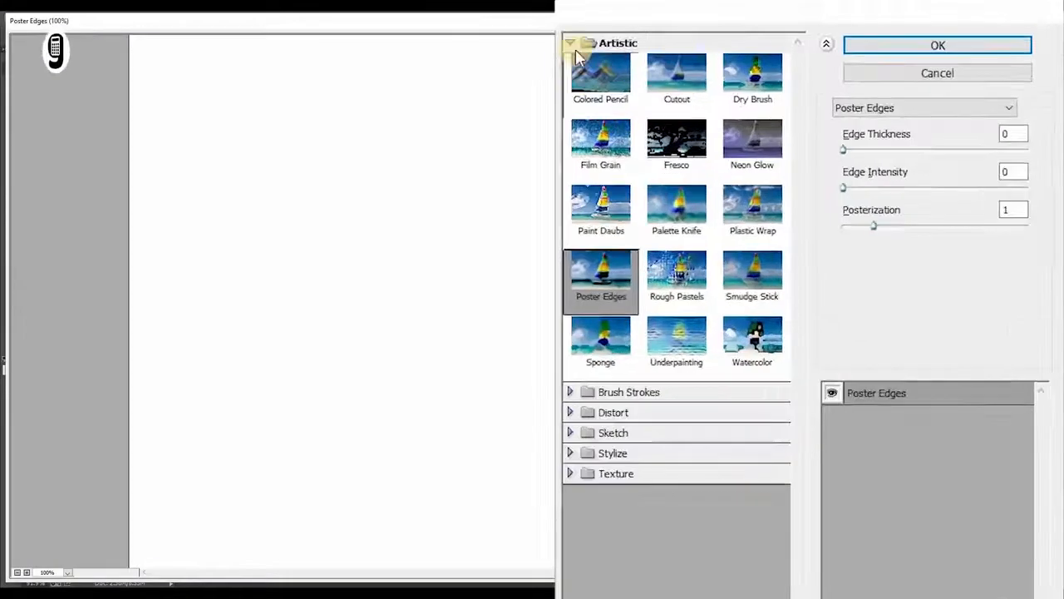
left_click(571, 43)
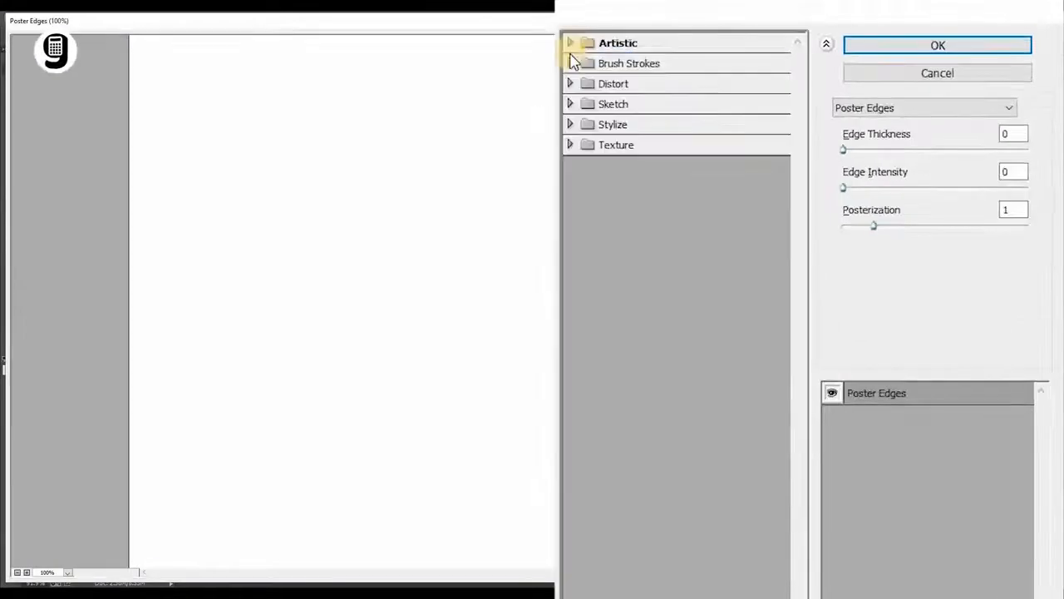
left_click(574, 105)
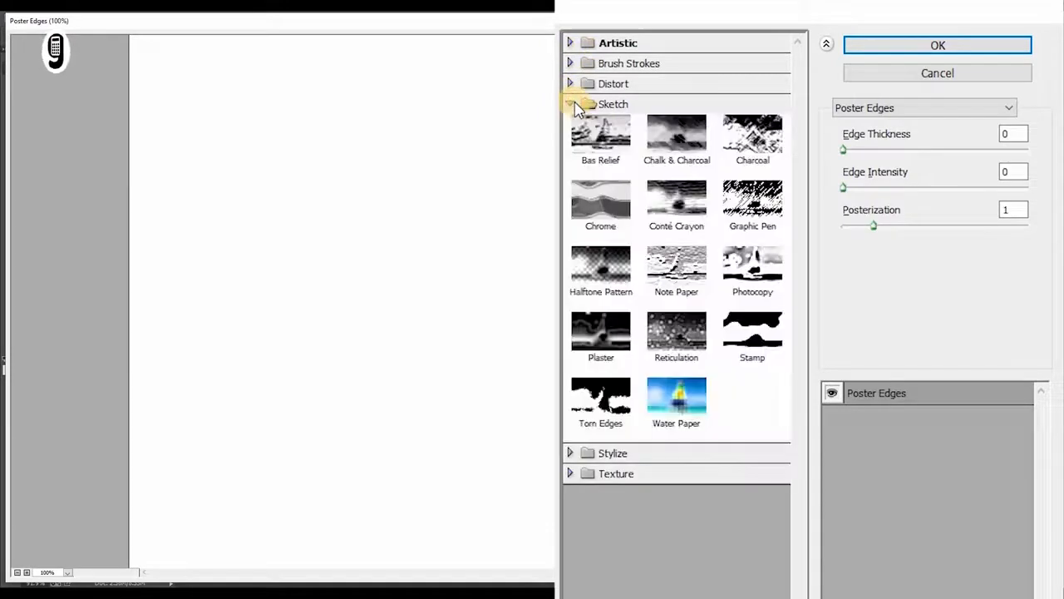
left_click(671, 274)
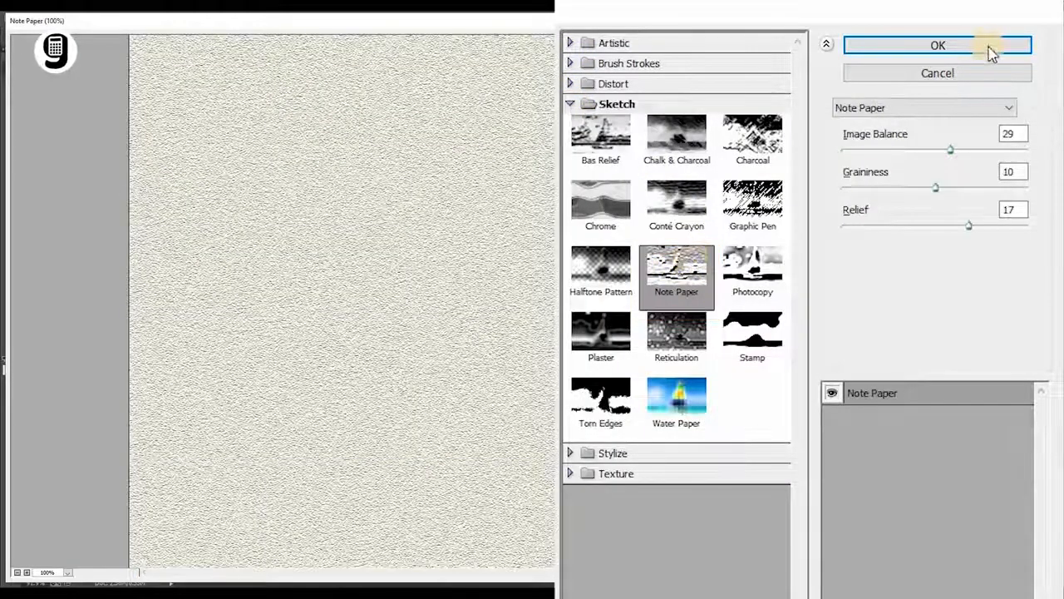
double_click(1009, 133)
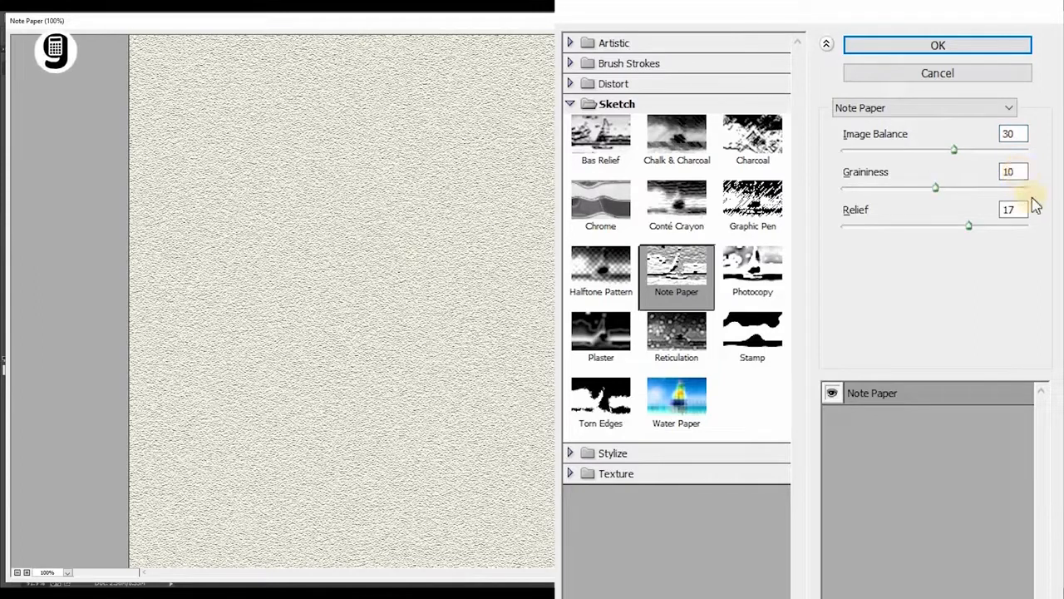
double_click(1007, 210)
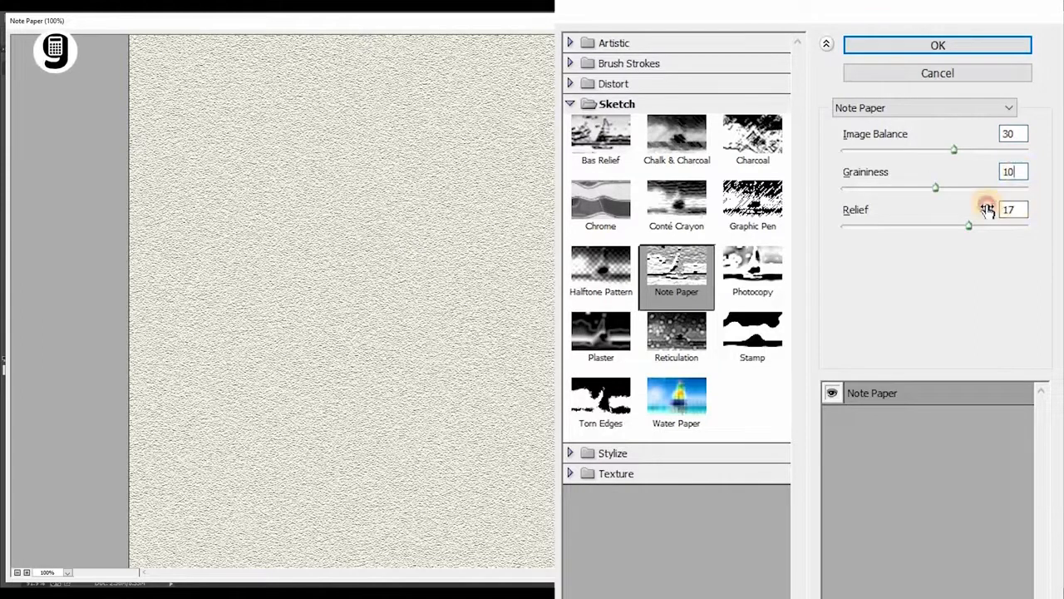
left_click(909, 55)
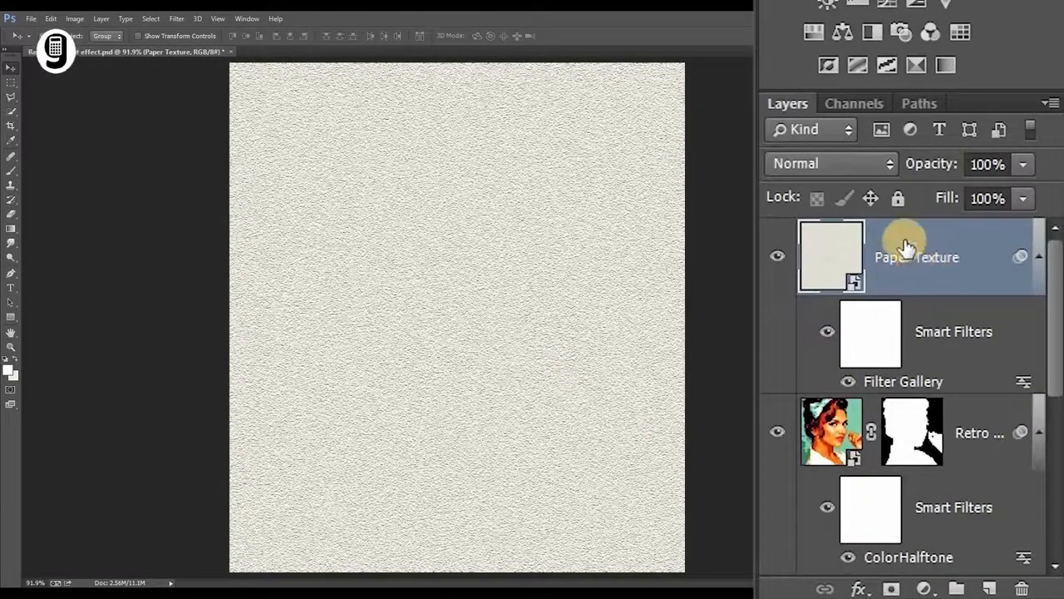
left_click(845, 167)
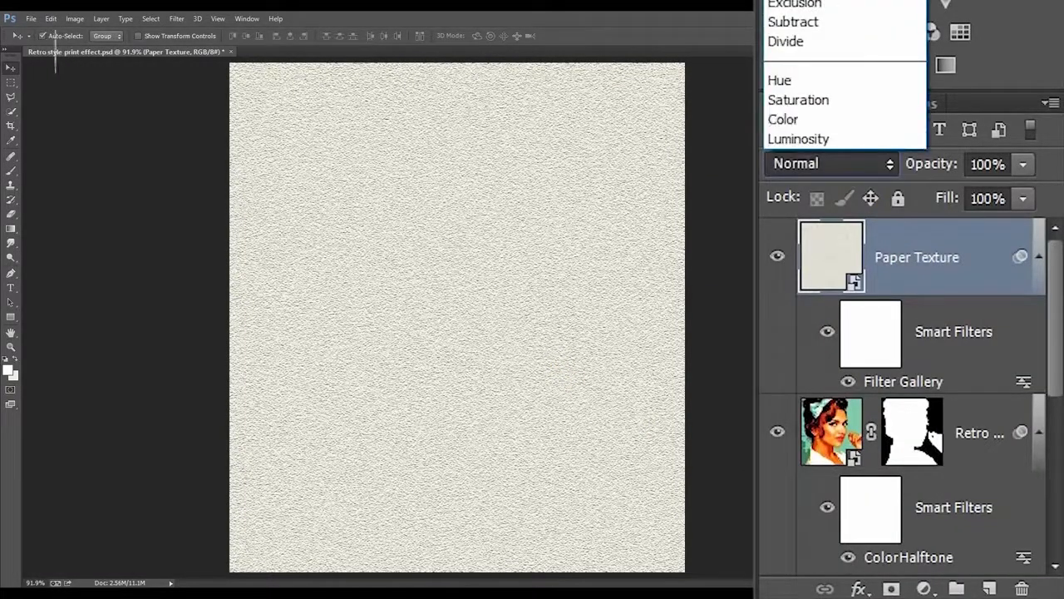
left_click(796, 2)
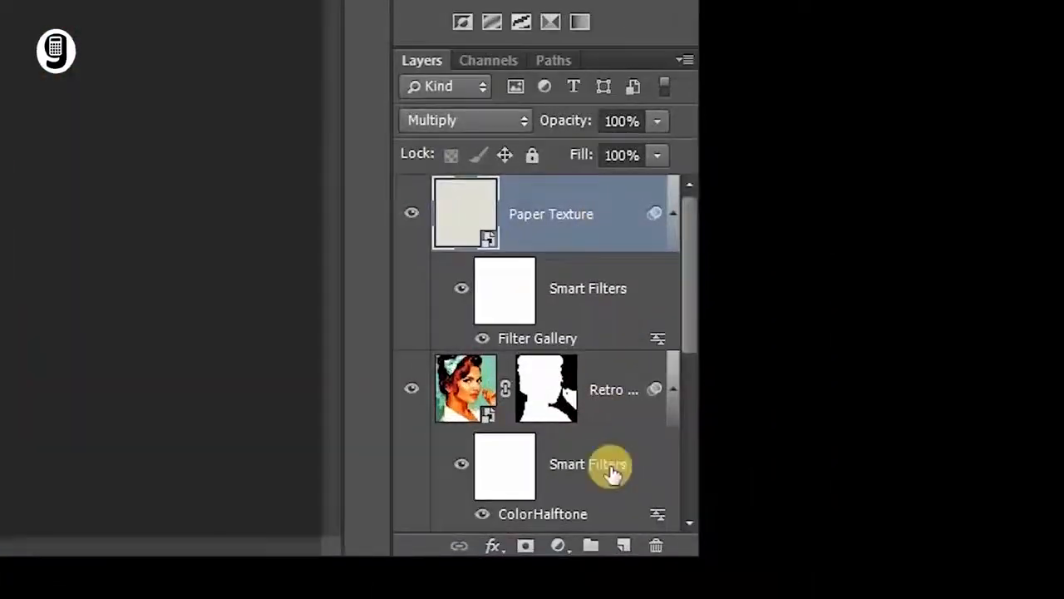
Add a Solid Color fill layer in orange #e69c1c above the Paper Texture layer and set its blending mode to Overlay
left_click(558, 545)
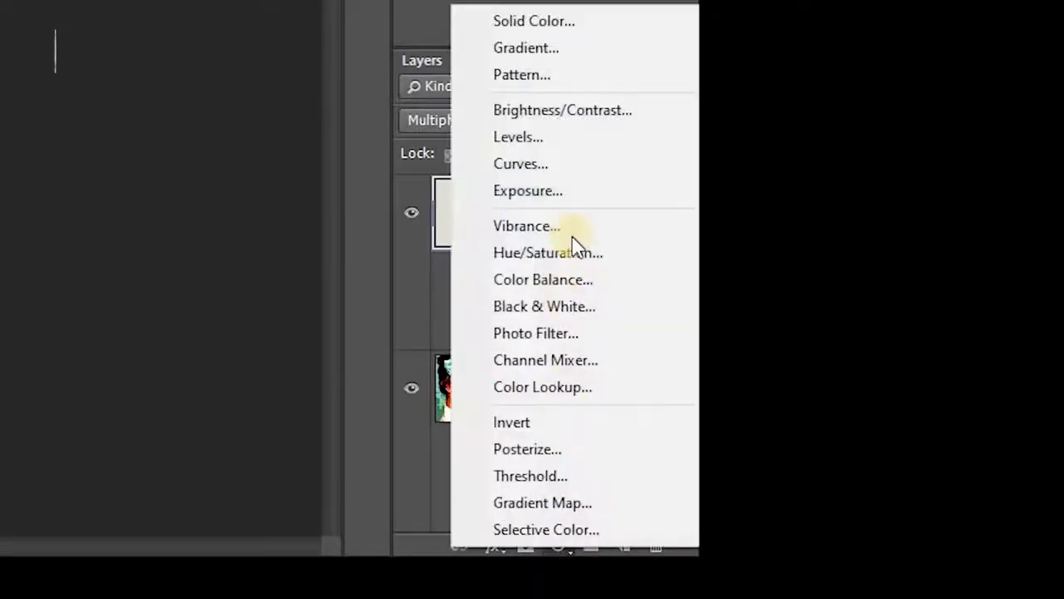
left_click(532, 25)
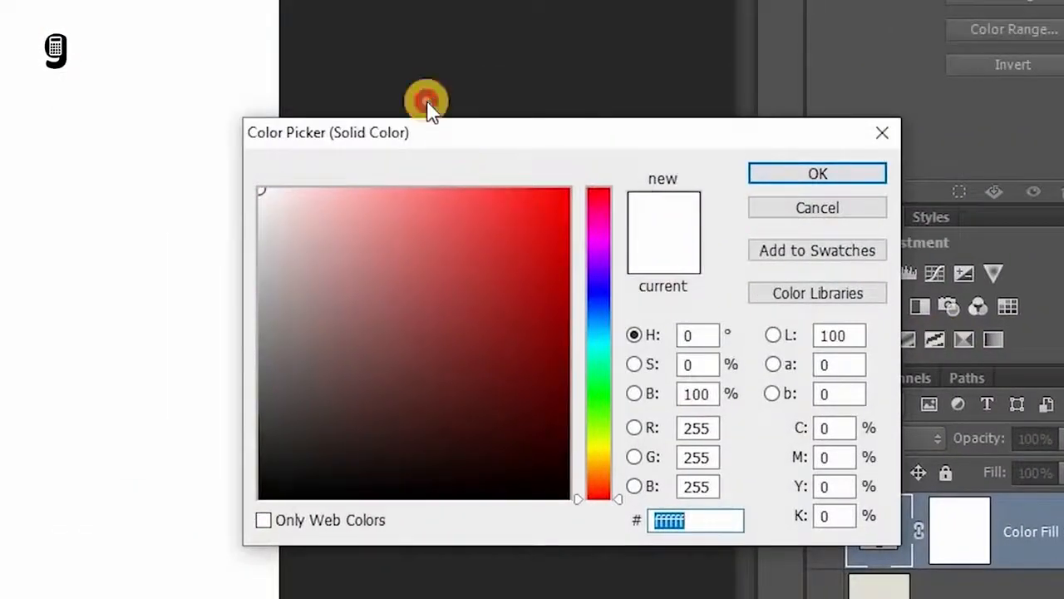
left_click_drag(426, 101, 397, 101)
left_click_drag(582, 439, 594, 434)
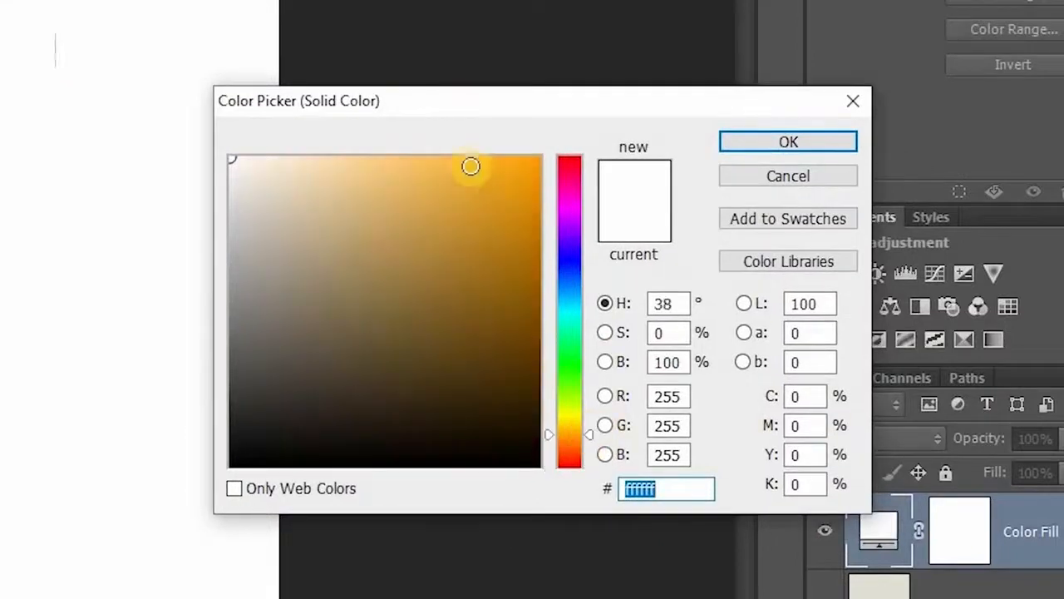
left_click(502, 187)
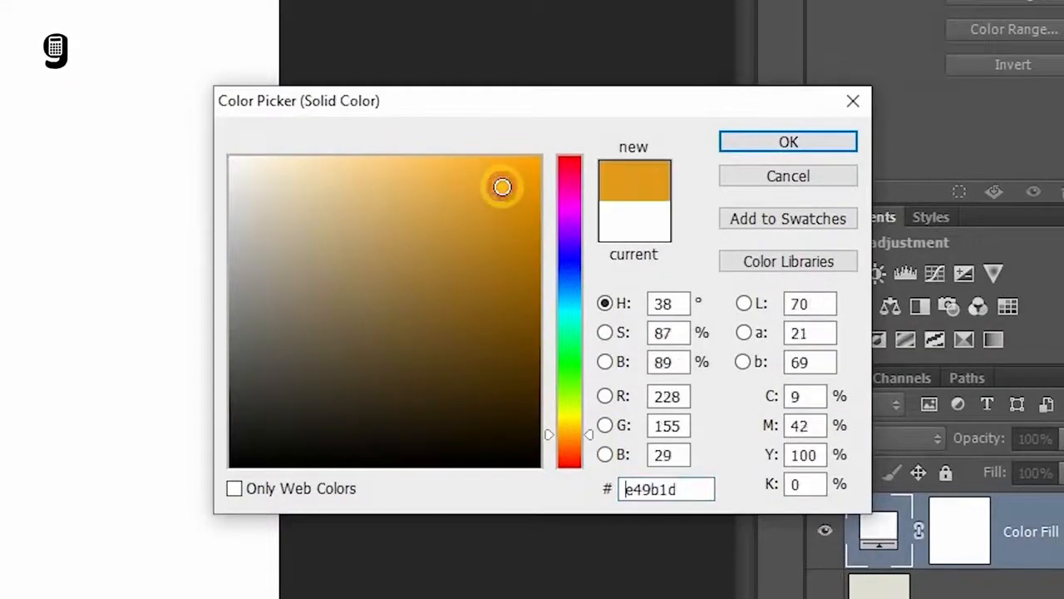
left_click(503, 186)
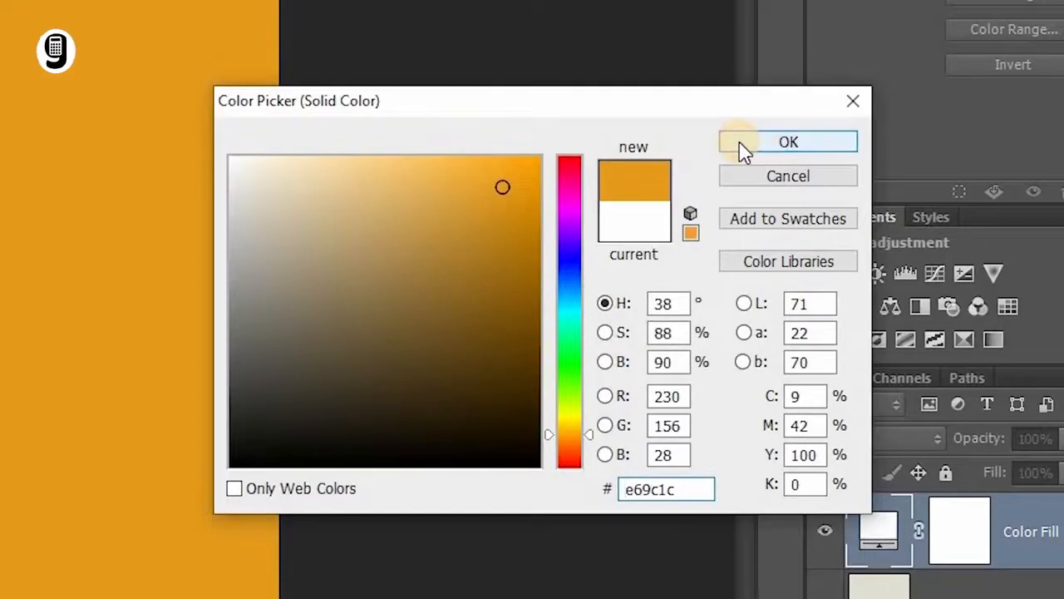
left_click(743, 149)
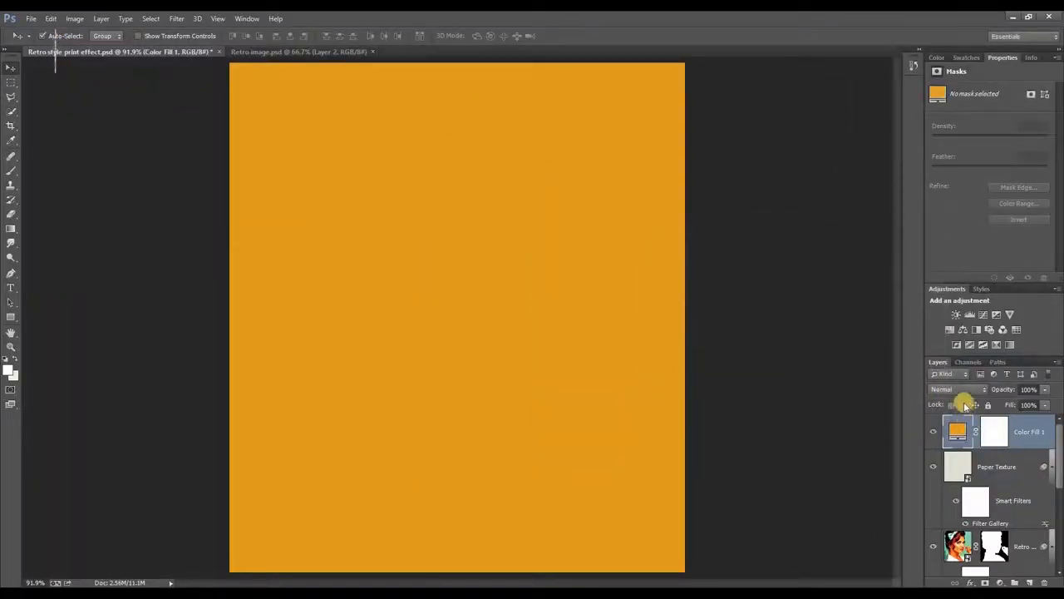
left_click(955, 391)
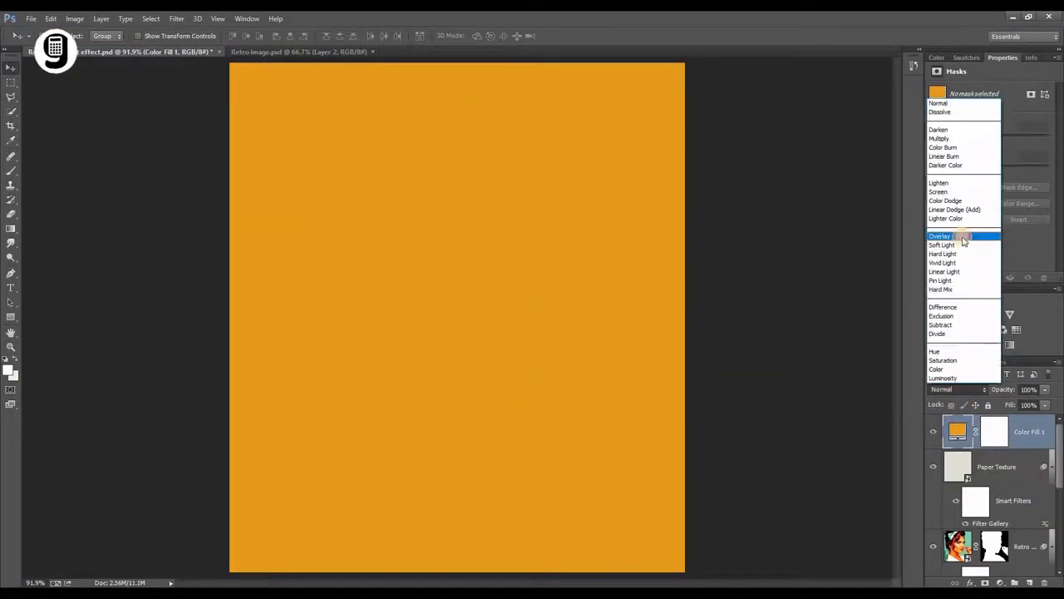
left_click(962, 240)
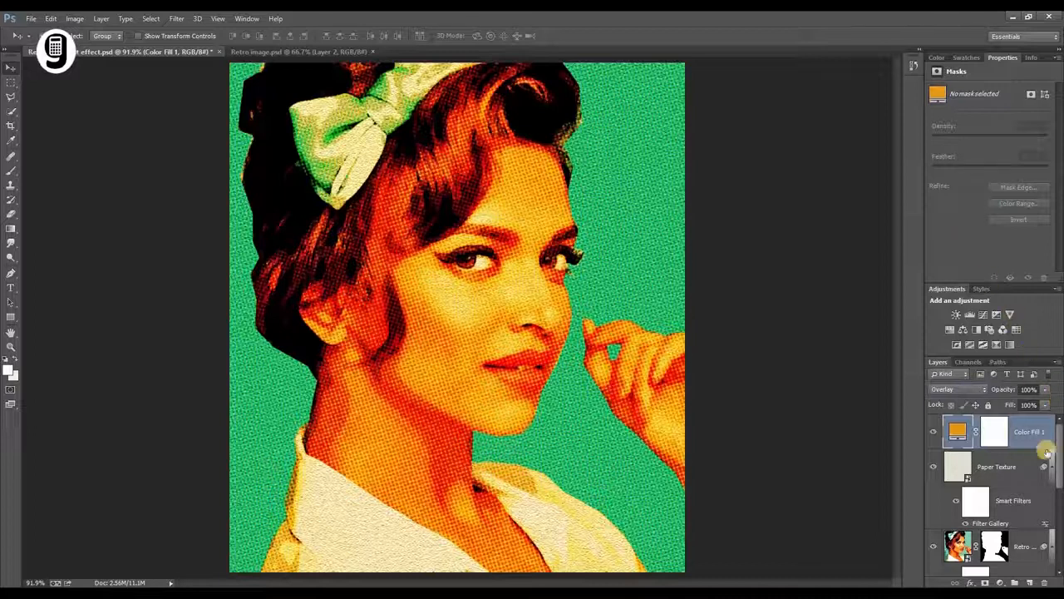
Add a Brightness/Contrast adjustment layer above the orange color fill and raise the contrast
left_click(1012, 581)
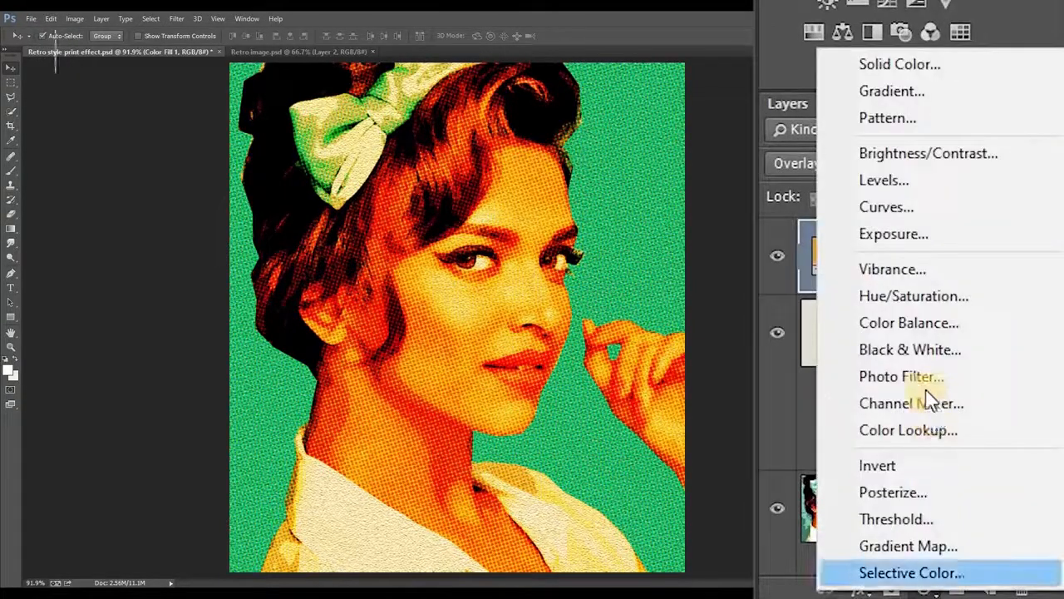
left_click(958, 155)
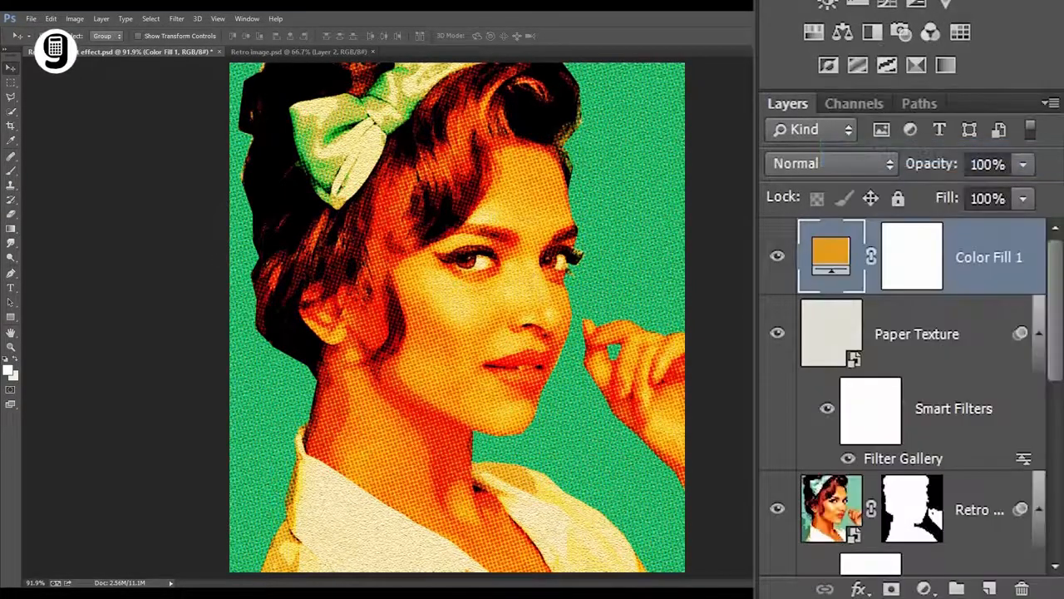
left_click_drag(860, 197, 1039, 185)
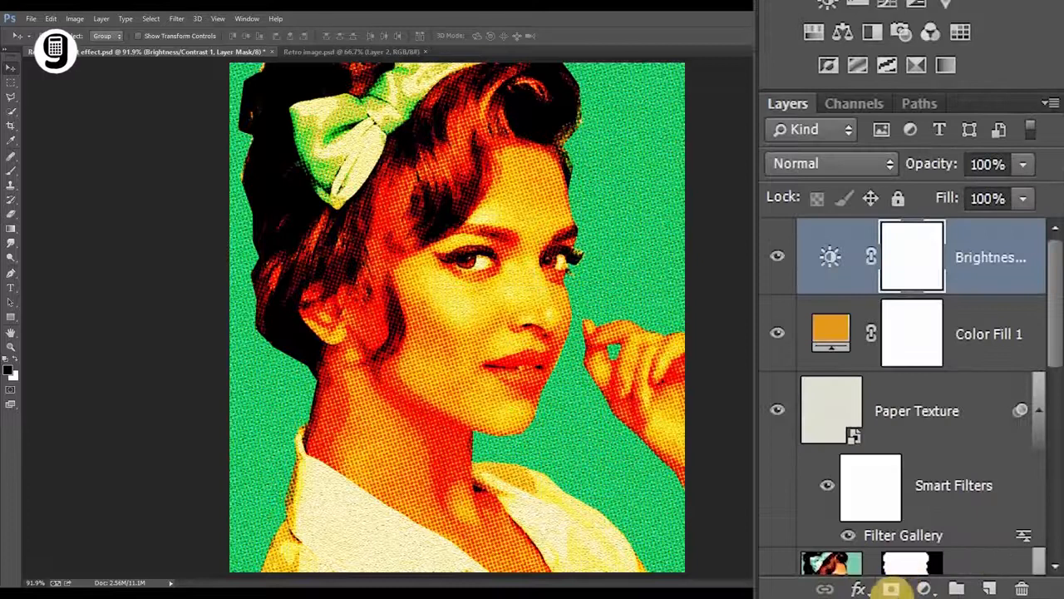
Add a Vibrance adjustment layer at the top of the stack with Vibrance -30 and slightly raised Saturation
left_click(924, 588)
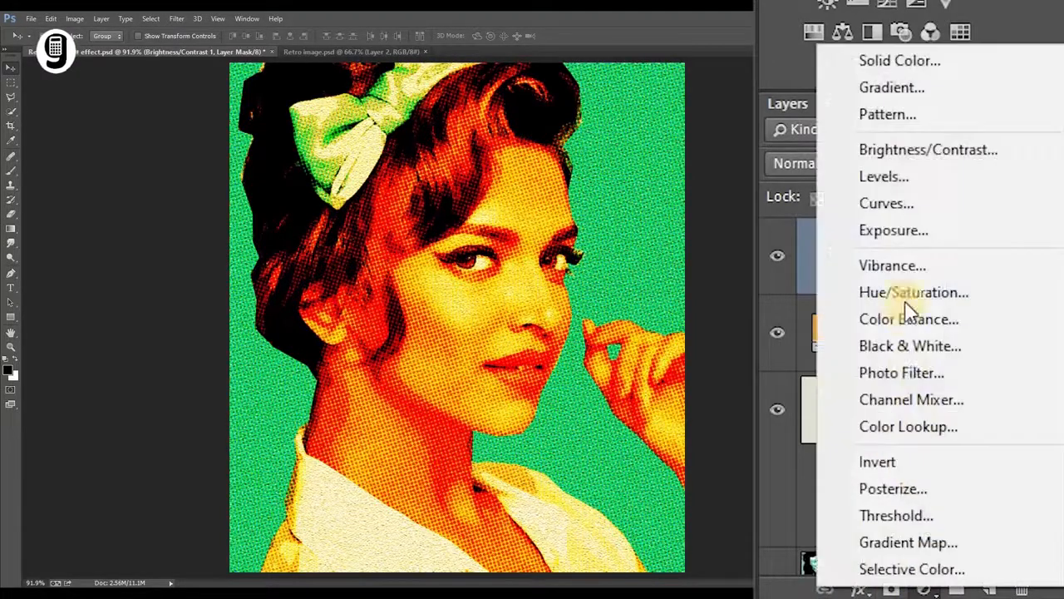
left_click(904, 265)
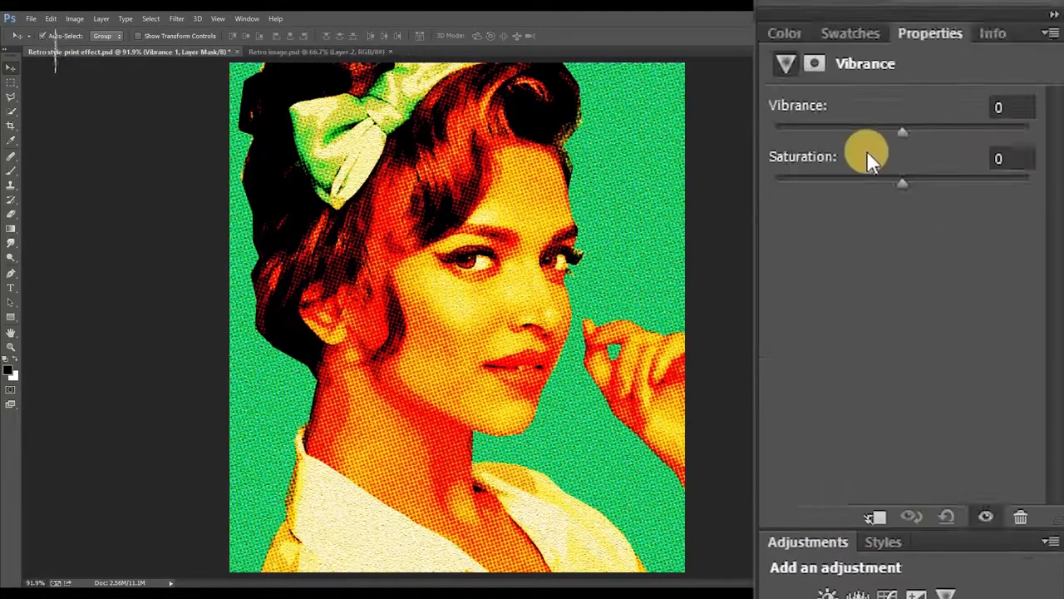
left_click_drag(907, 139, 870, 133)
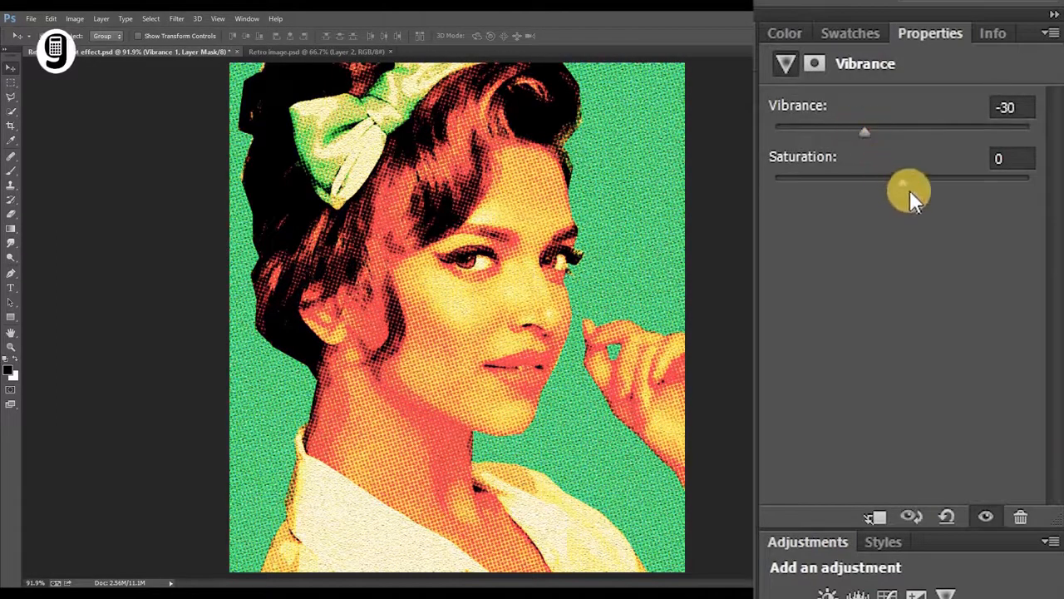
left_click_drag(942, 199, 918, 205)
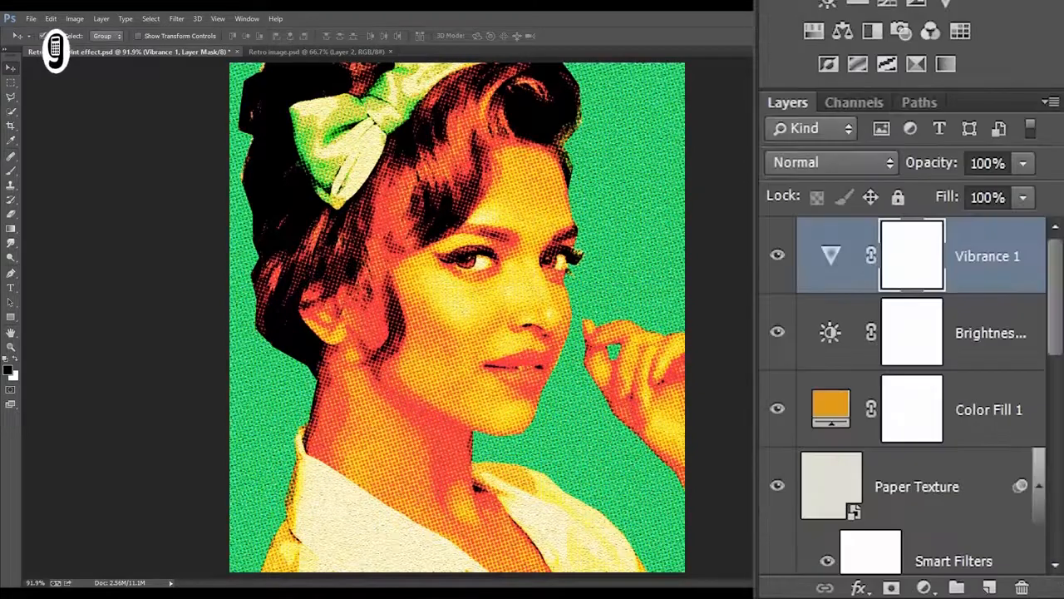
left_click(902, 268)
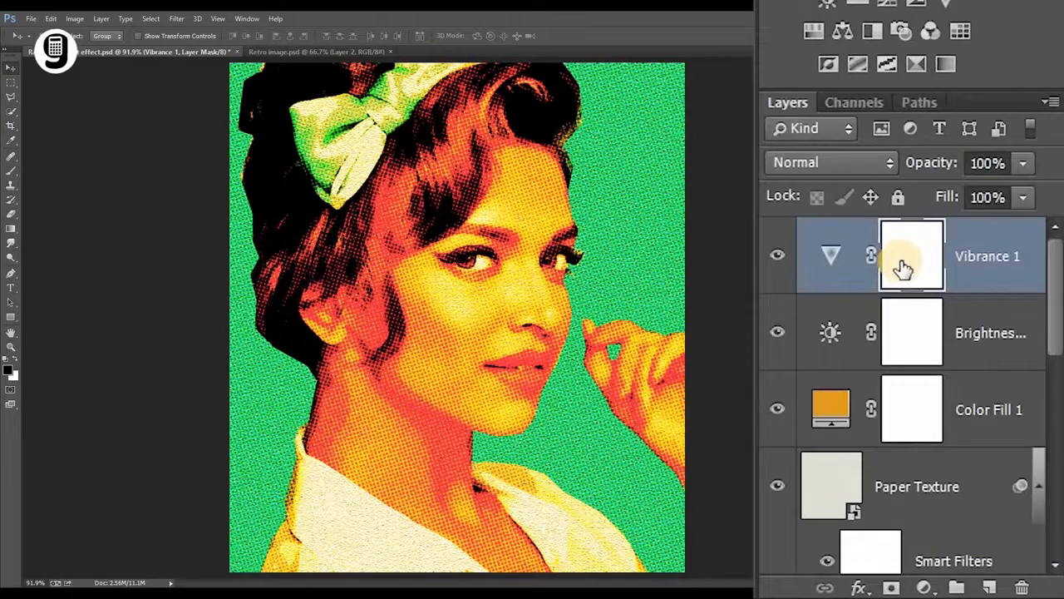
Reduce the opacity of the orange Color Fill 1 layer to 65%
left_click(995, 391)
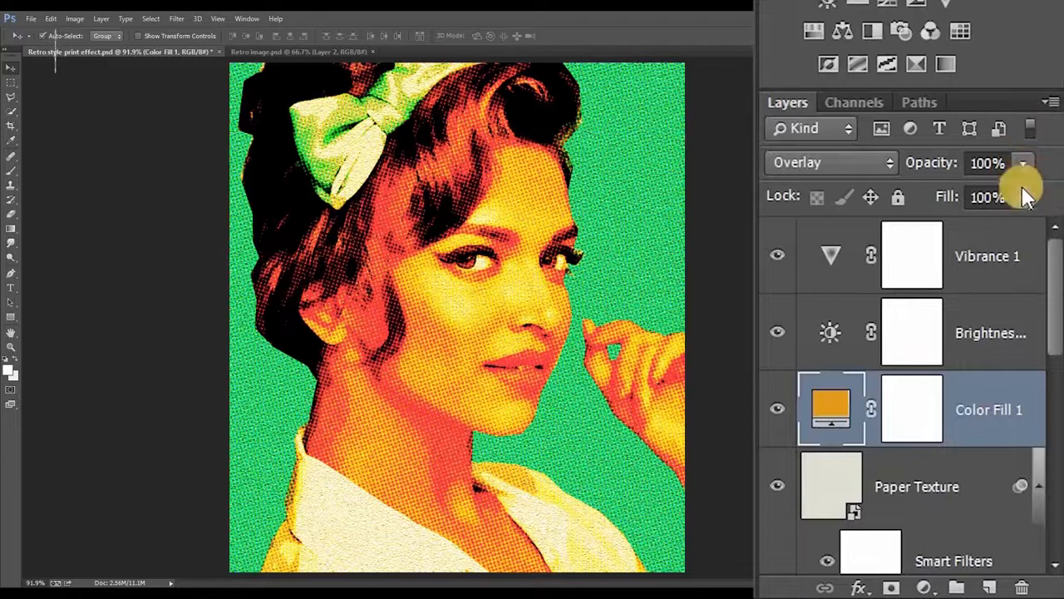
left_click_drag(1026, 196, 984, 202)
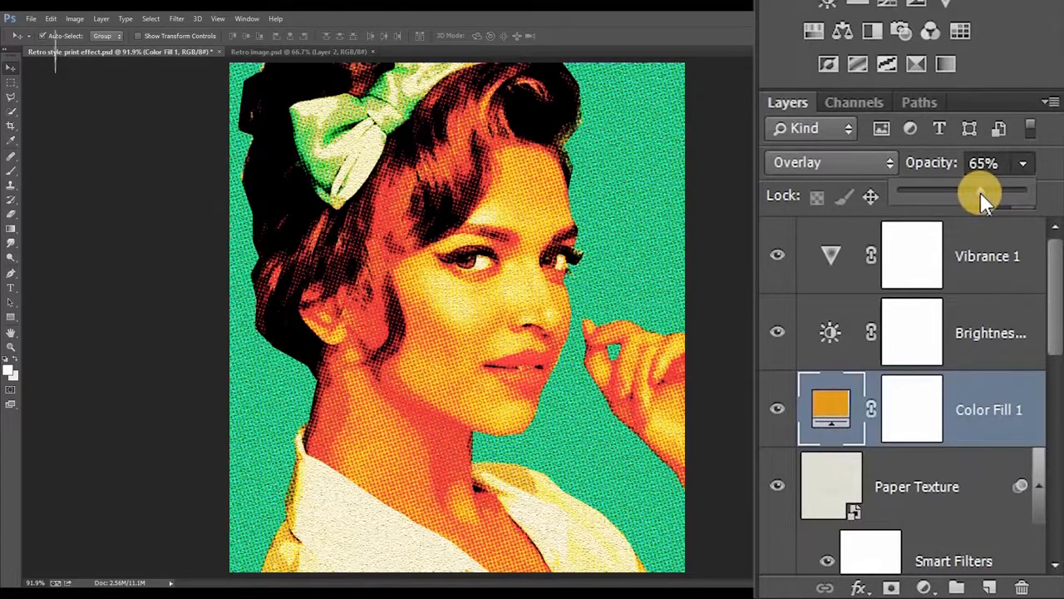
Create a new empty layer directly above the Retro effect layer
left_click_drag(1055, 304, 1052, 328)
scroll(1001, 487, "down", 3)
left_click(1007, 474)
scroll(987, 462, "down", 3)
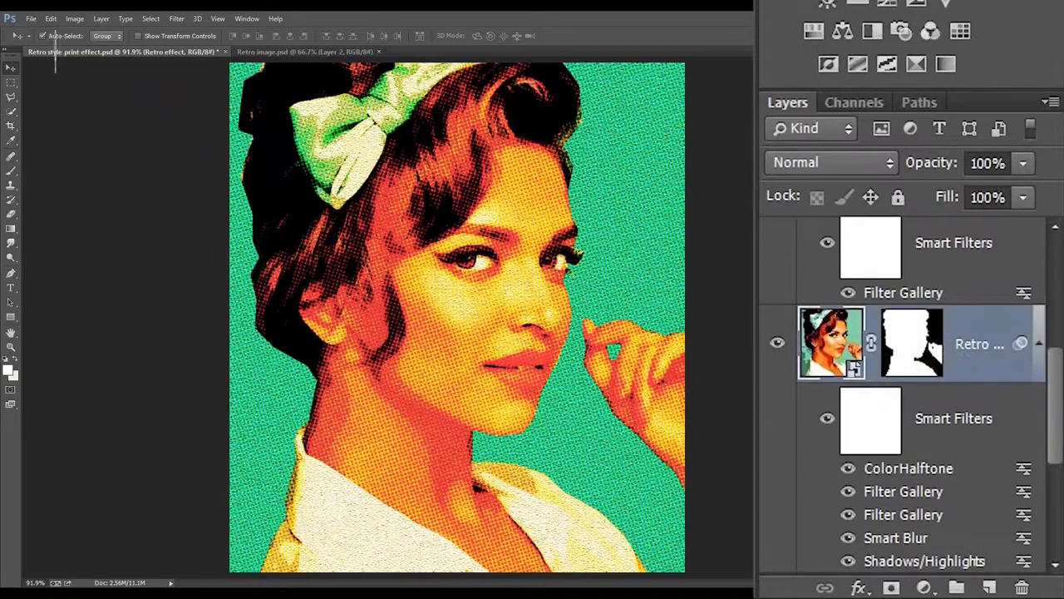
left_click(994, 589)
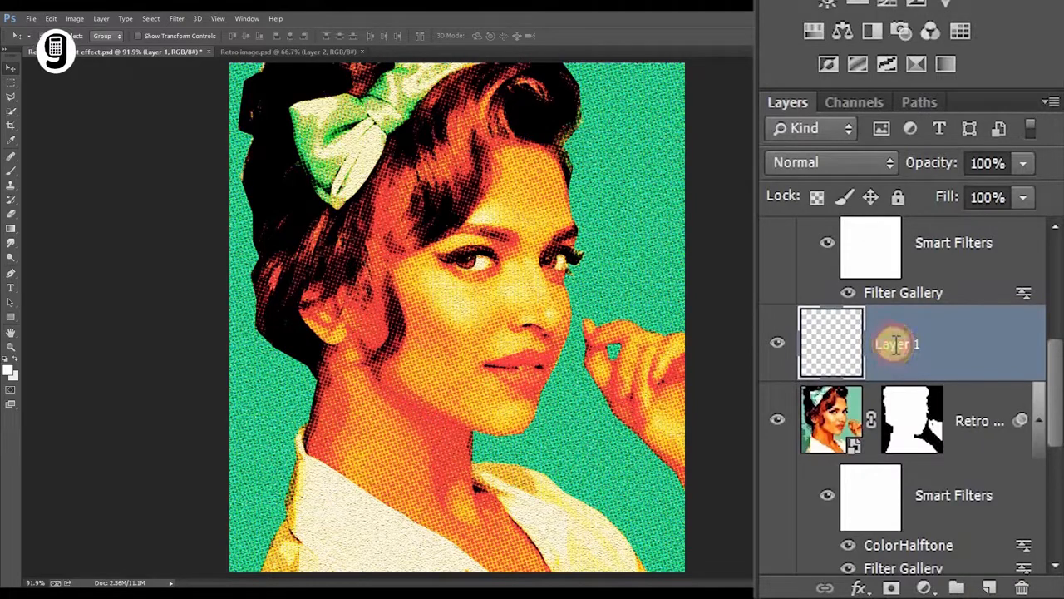
Rename the new empty layer above the Retro effect layer as Stroke
double_click(896, 344)
type("Stroke")
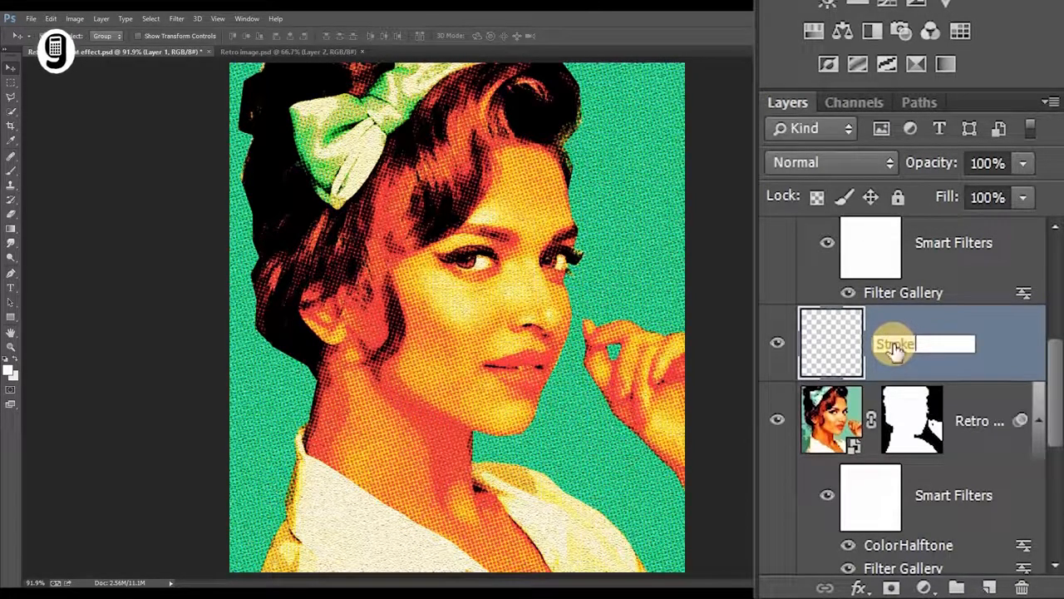
key("Return")
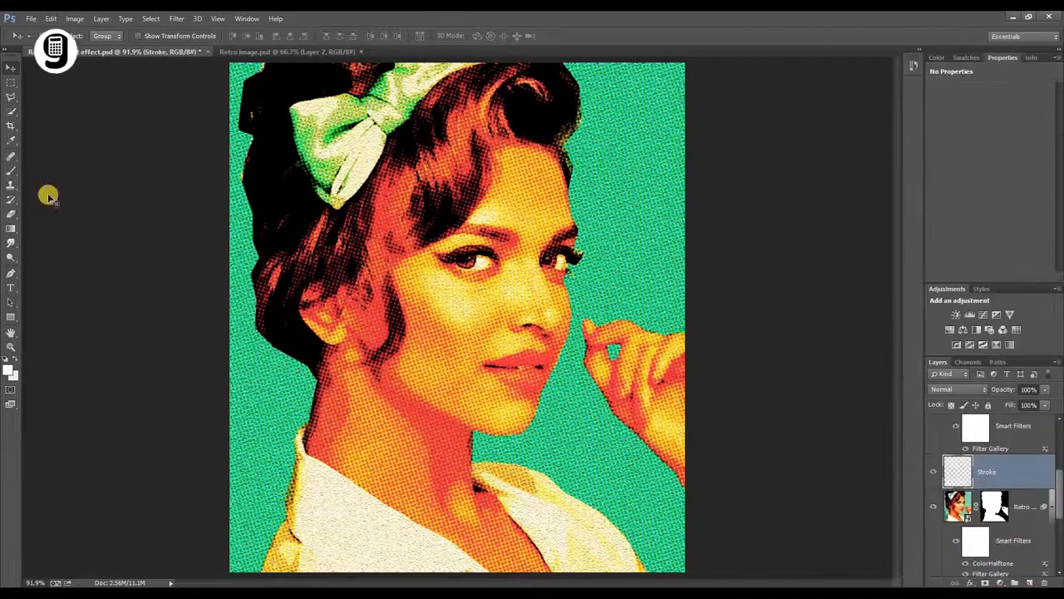
Select the whole canvas with the Rectangular Marquee, apply a 25 px white inside stroke at Normal mode, and deselect
left_click(10, 84)
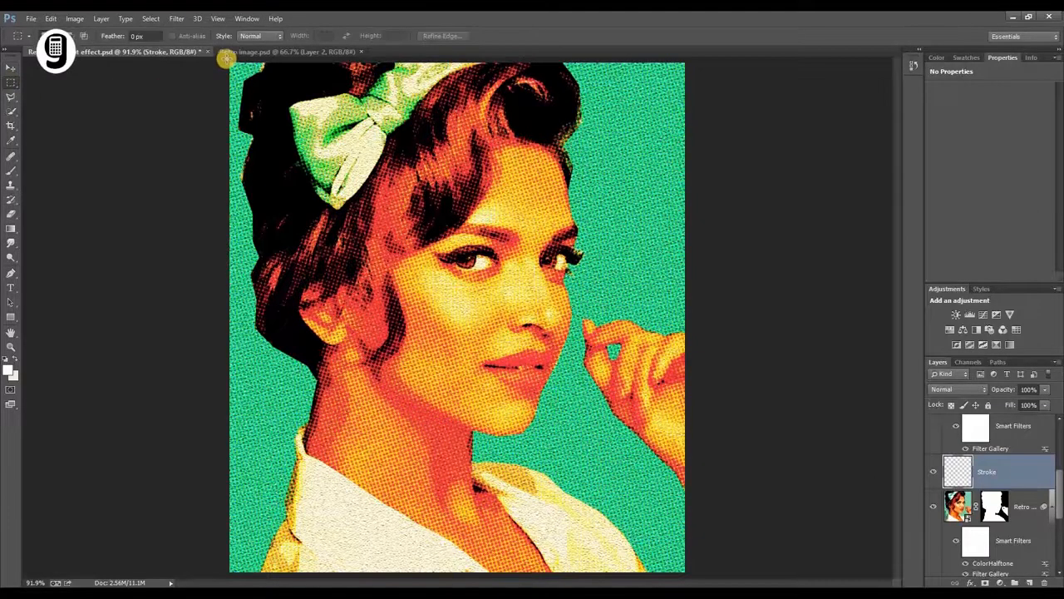
left_click_drag(222, 59, 722, 594)
left_click_drag(754, 523, 754, 522)
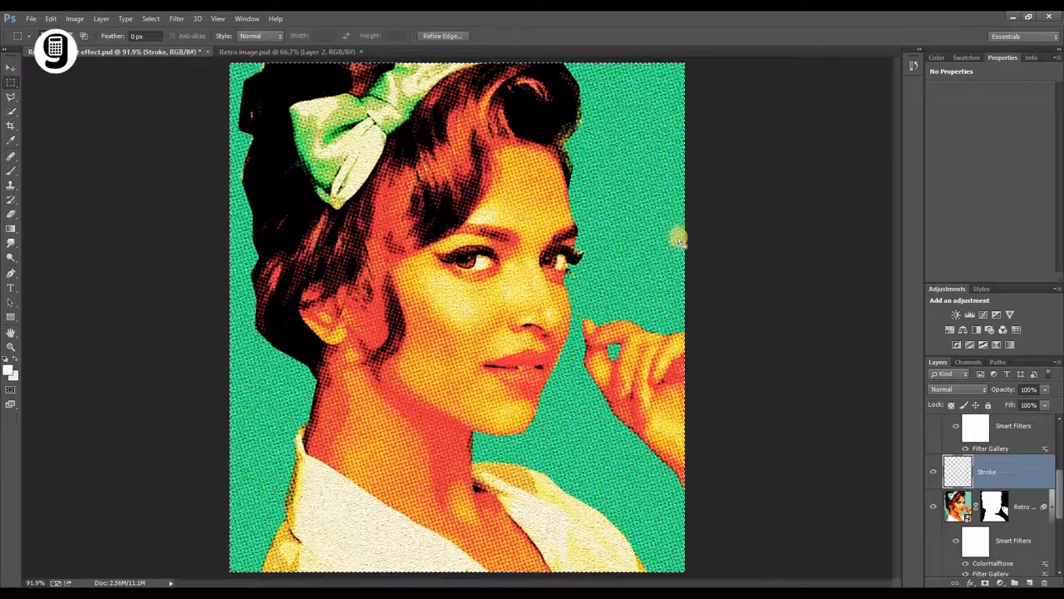
right_click(633, 212)
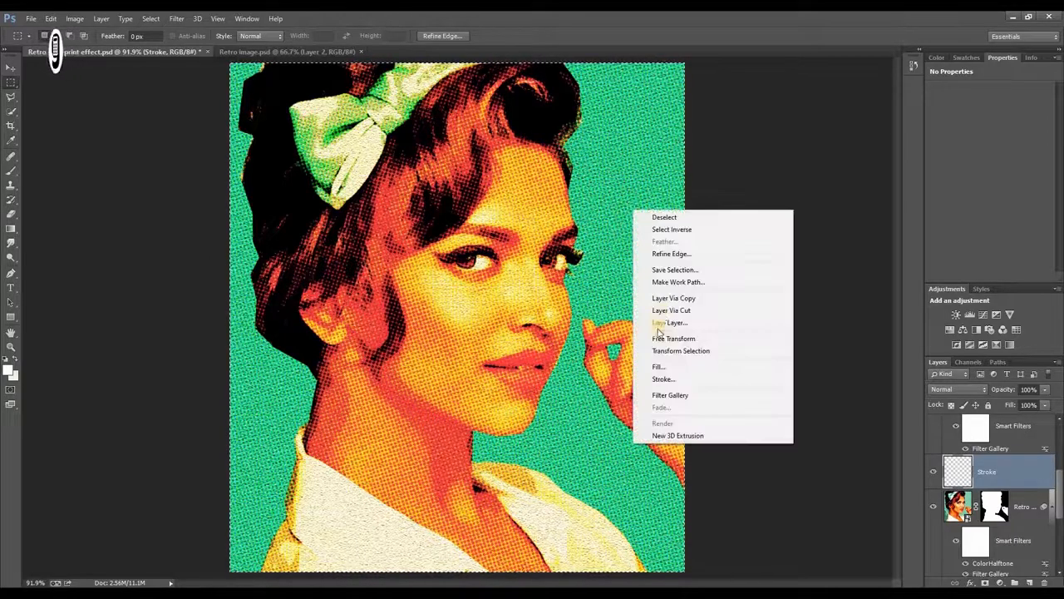
left_click(663, 378)
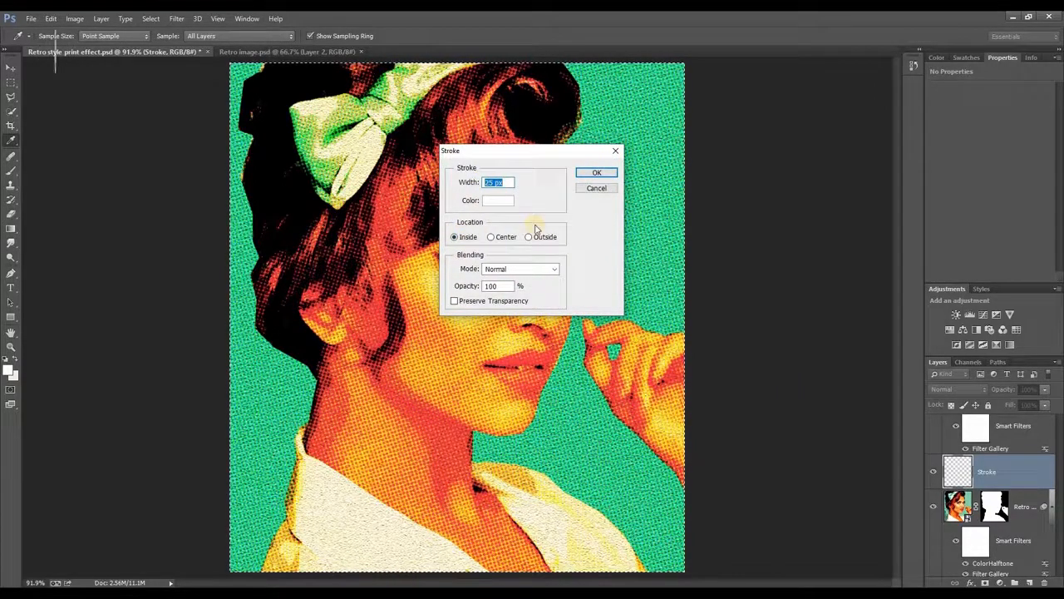
left_click(506, 205)
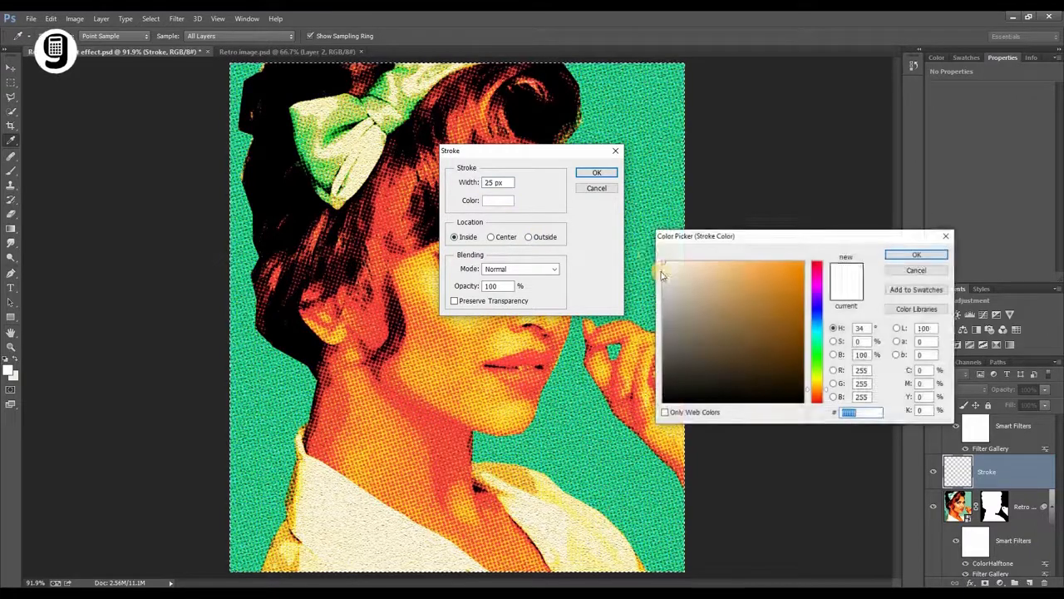
left_click(918, 255)
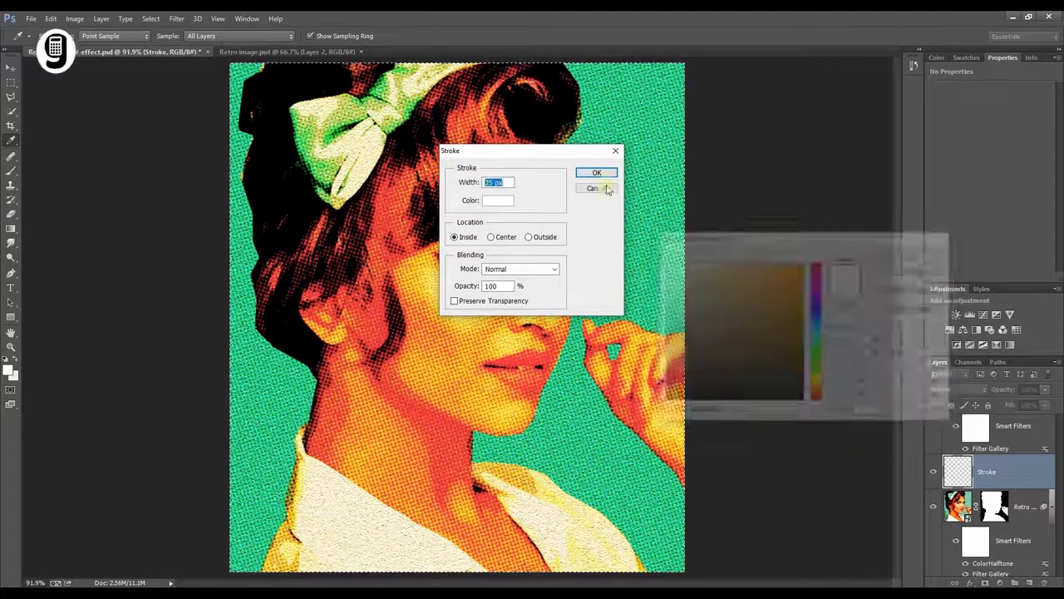
left_click(596, 173)
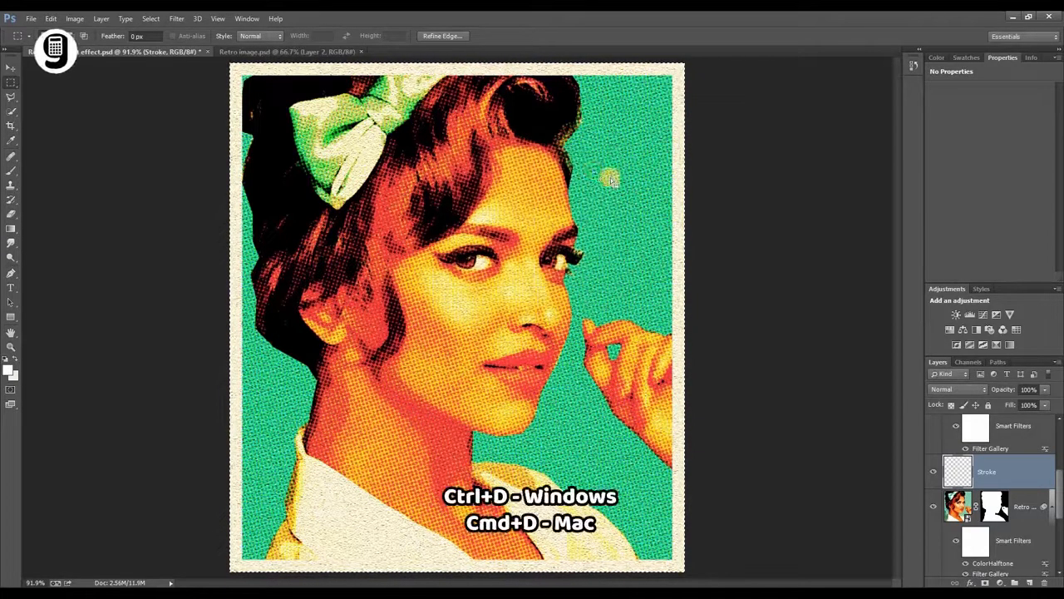
key("ctrl+d")
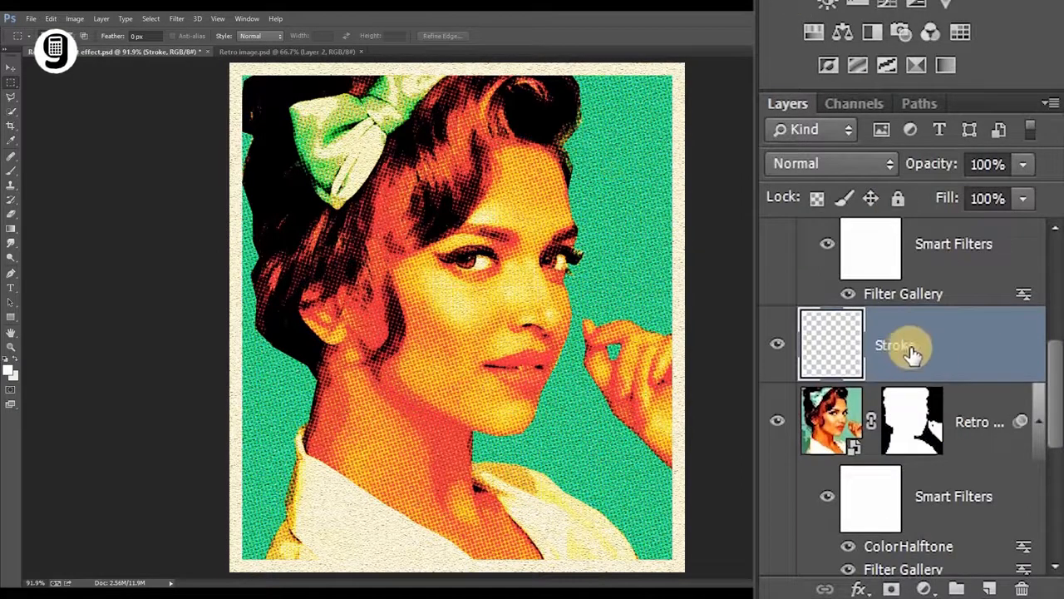
Add a Stroke layer style to the Stroke layer: size 7 px, position Outside, blend mode Multiply, color black
left_click(859, 588)
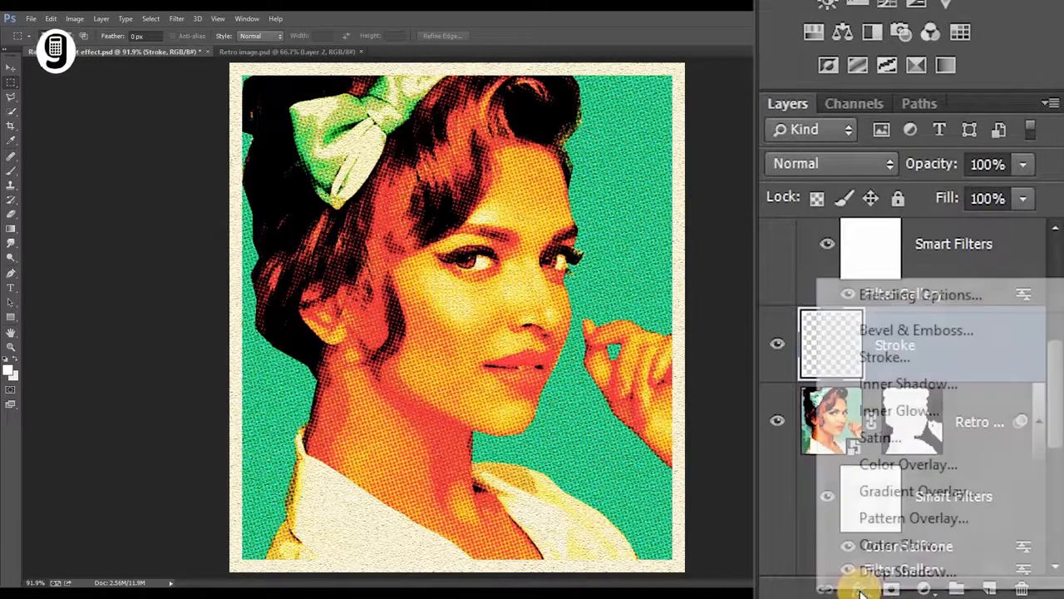
left_click(831, 359)
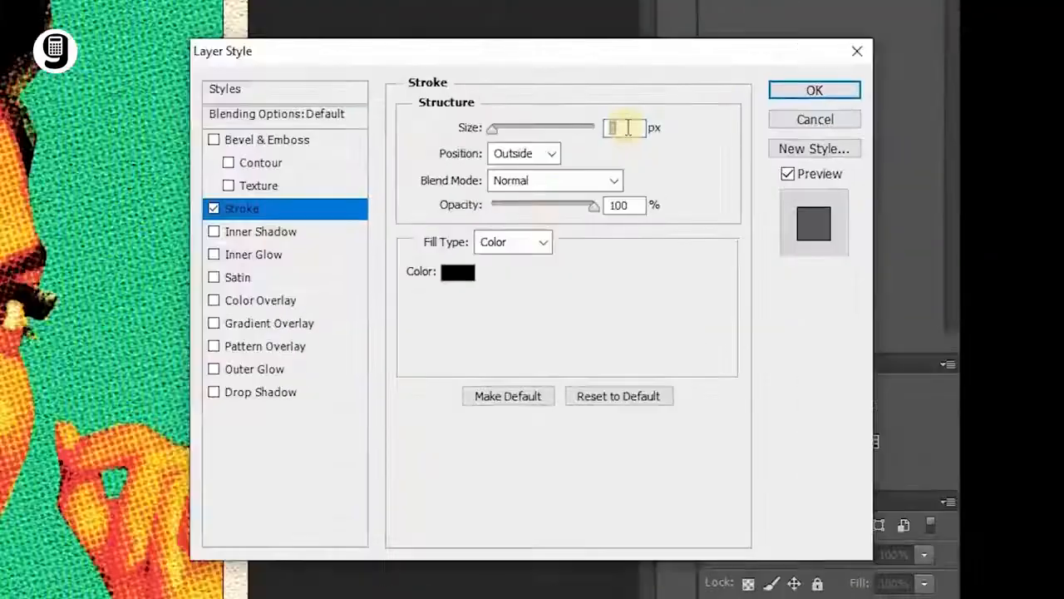
double_click(881, 163)
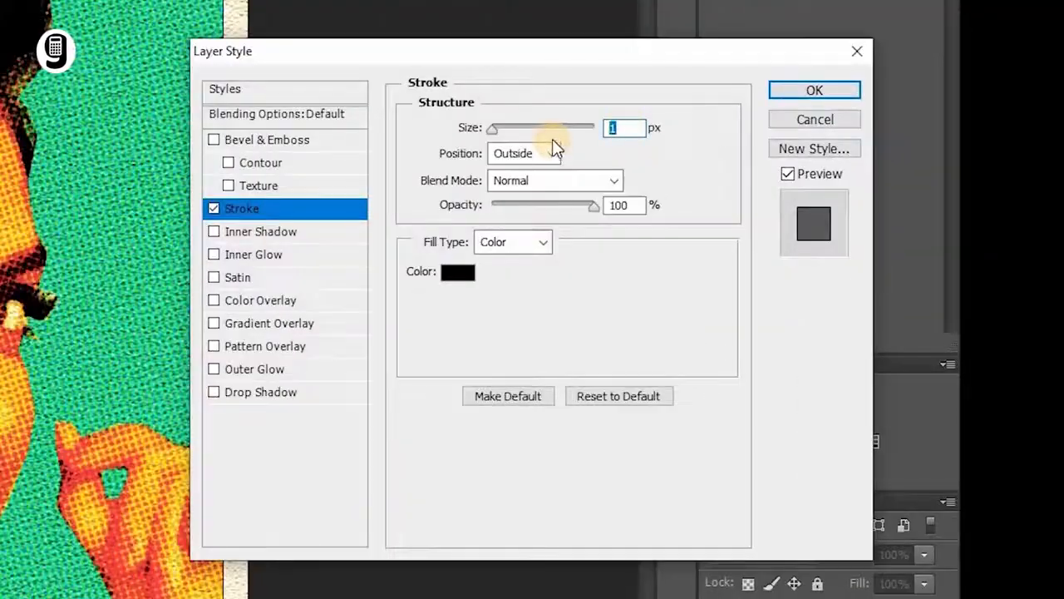
type("7")
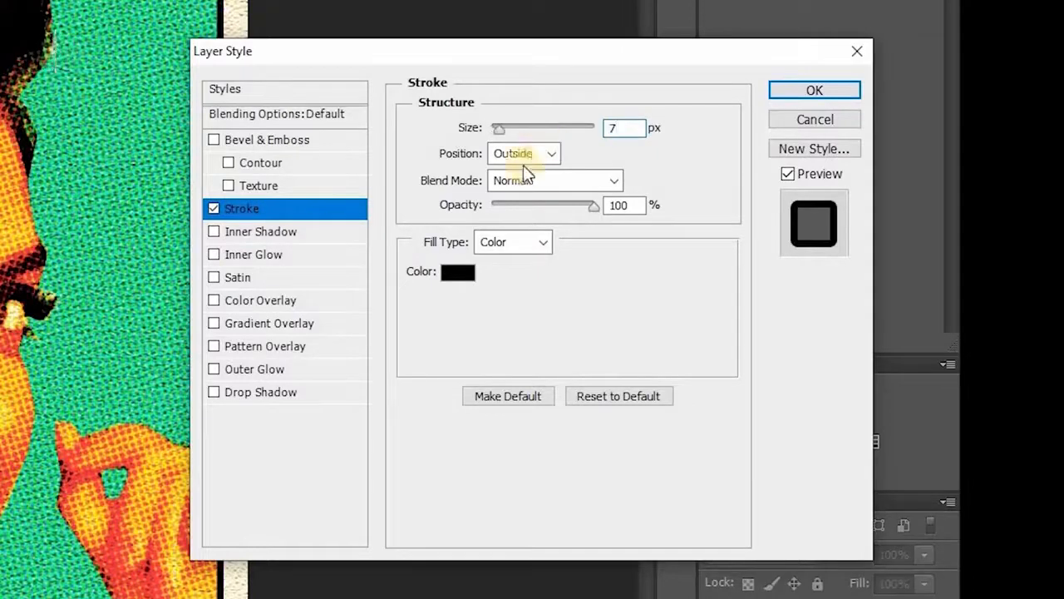
left_click(511, 181)
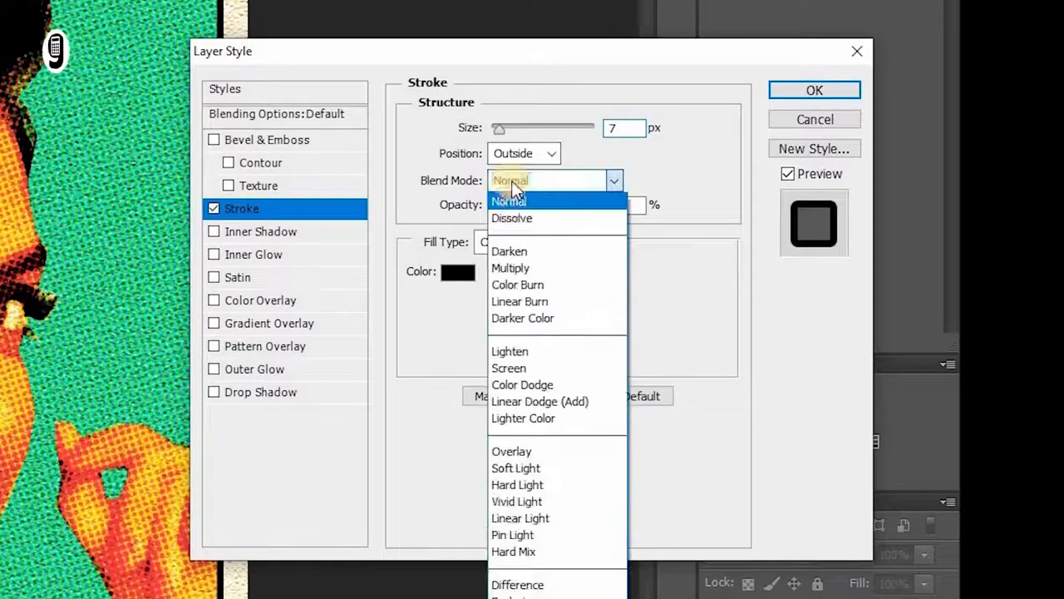
left_click(516, 268)
left_click(460, 273)
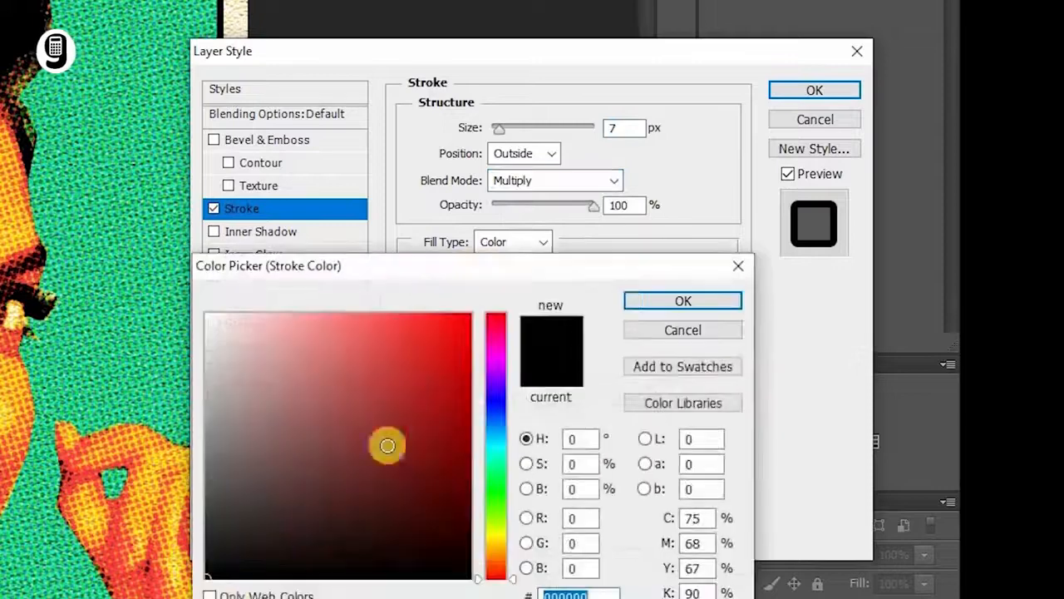
left_click(683, 300)
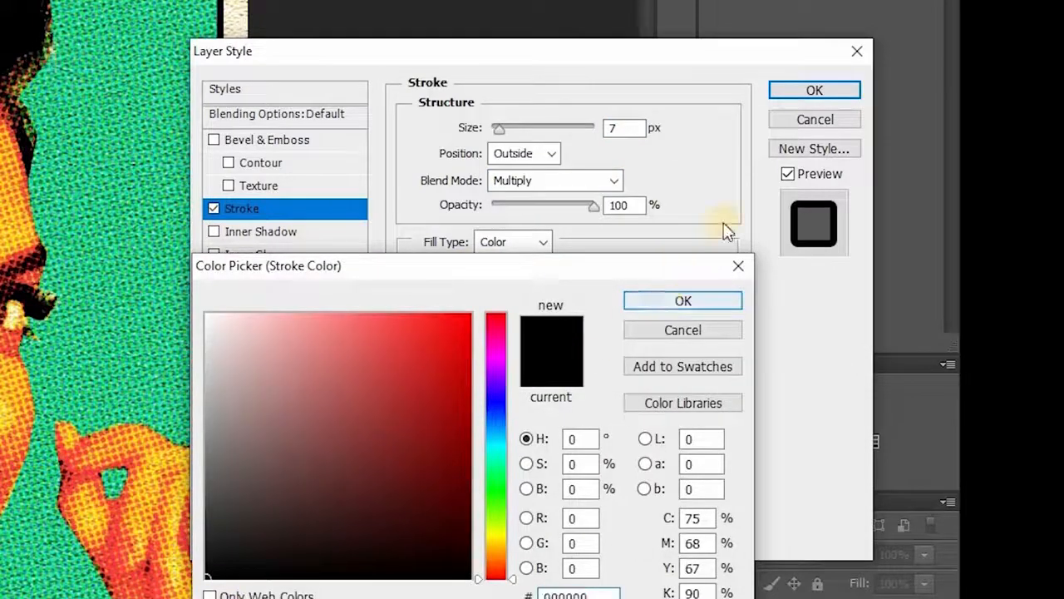
left_click(782, 98)
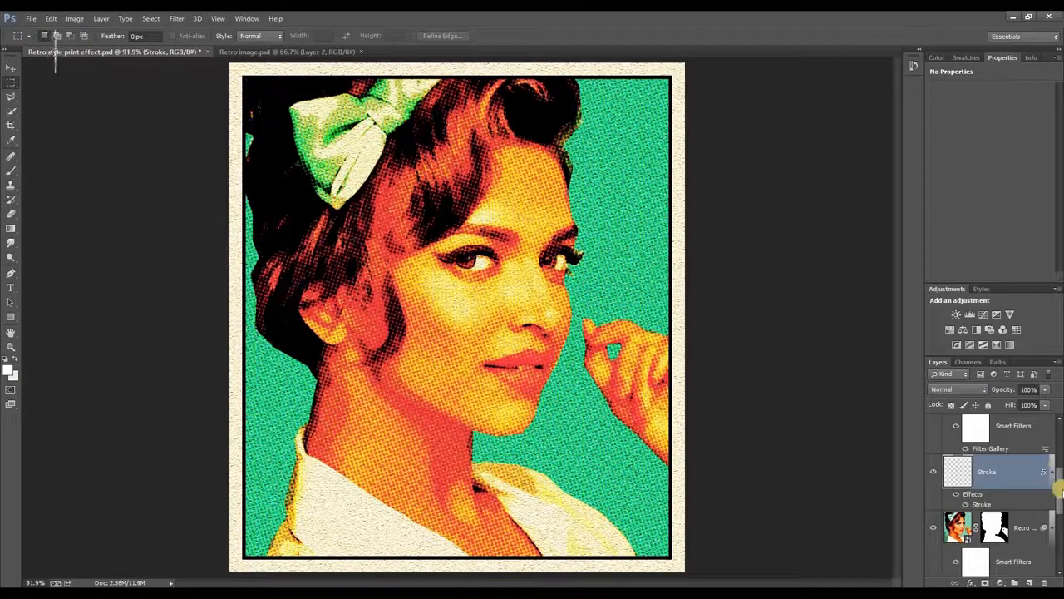
Compare the finished effect with the original photo by toggling Layer 0 as the only visible layer
scroll(989, 516, "down", 5)
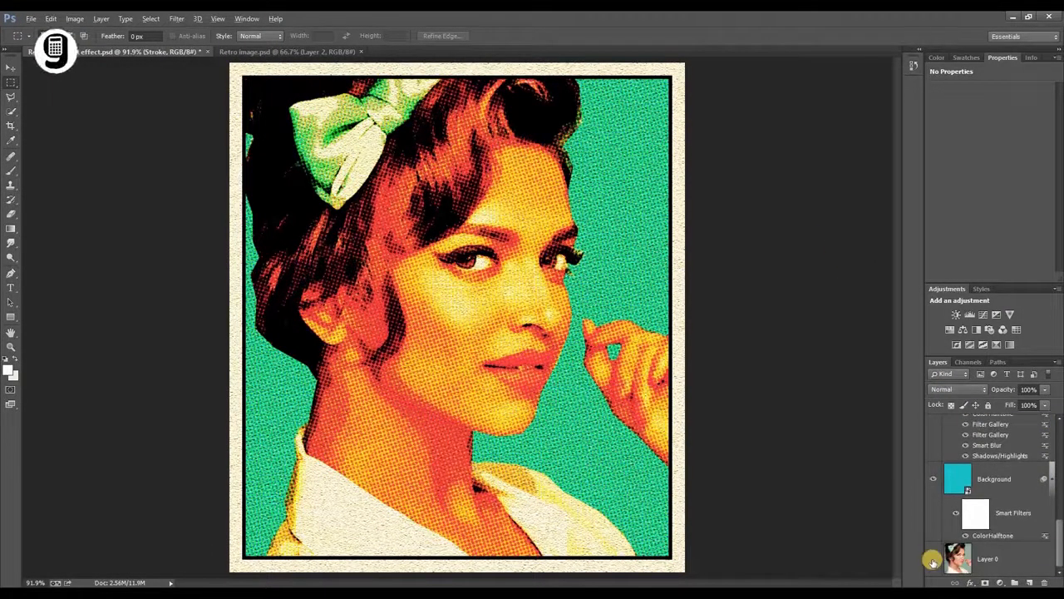
left_click(932, 561, "alt")
left_click(932, 561, "alt")
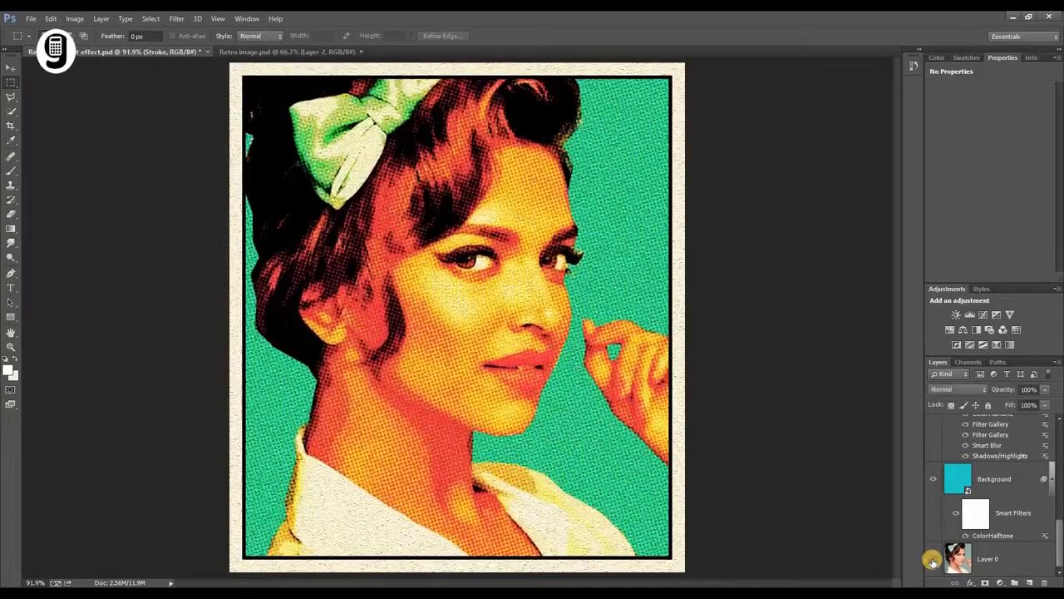
left_click(932, 561, "alt")
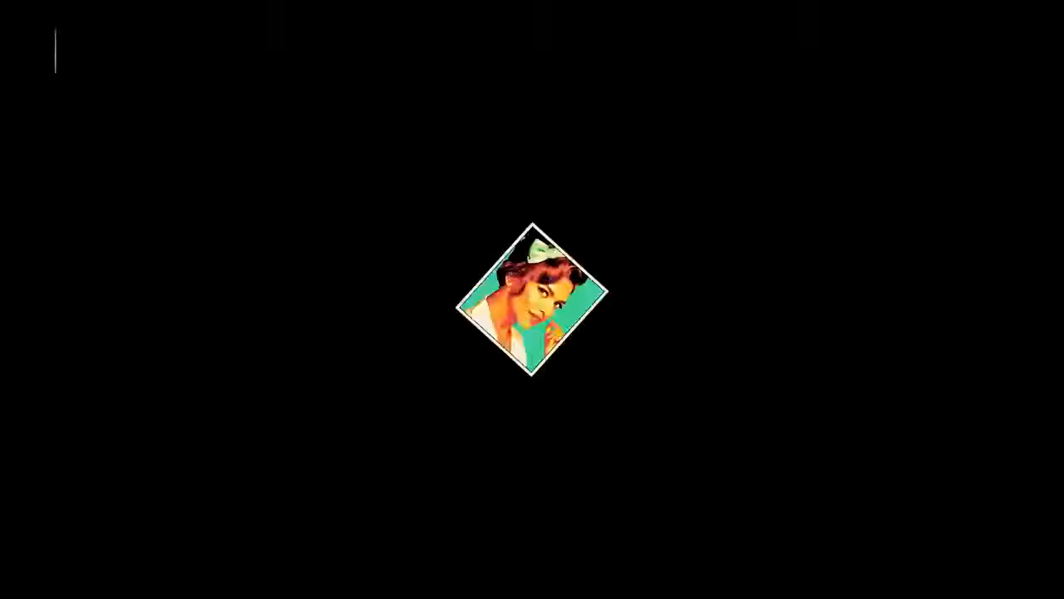